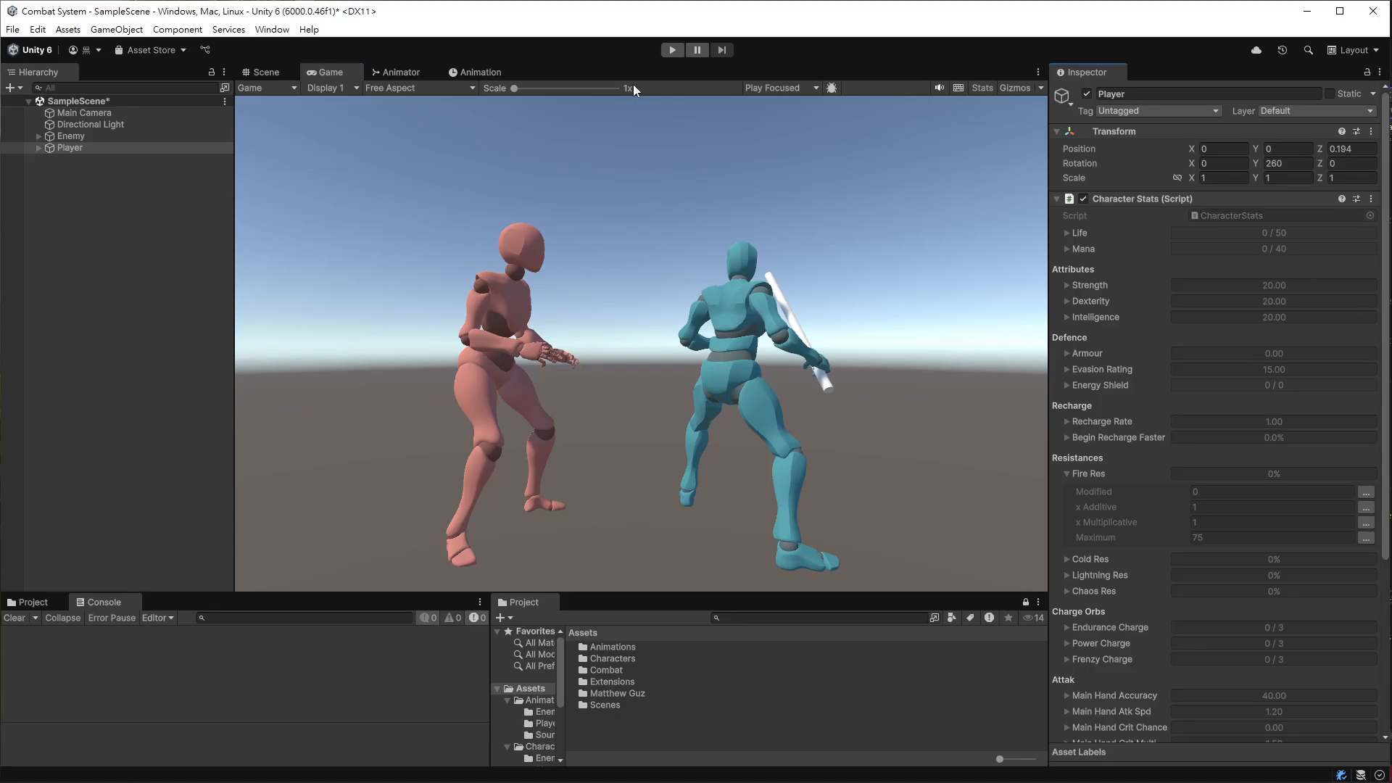
# - Run the scene in play mode and make the player attack the enemy once
pyautogui.click(671, 50)
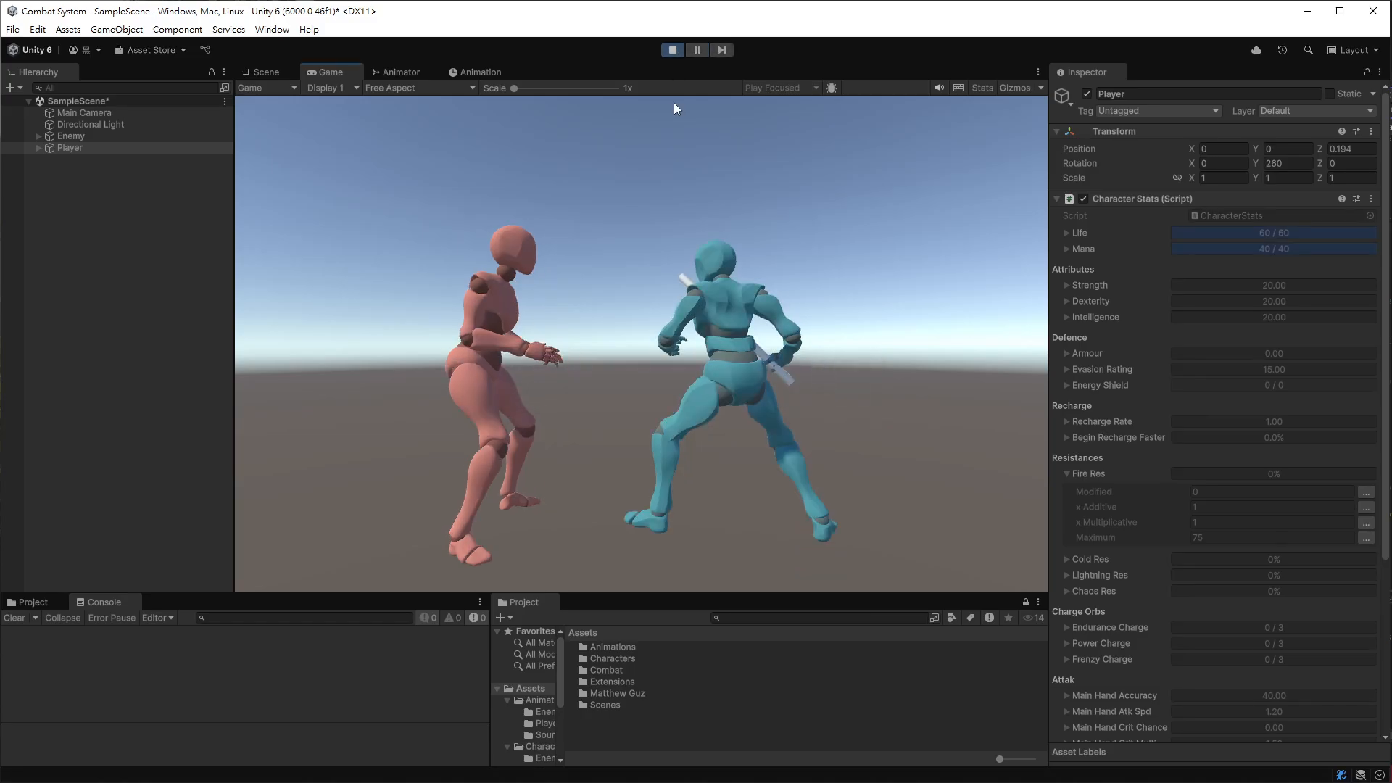
pyautogui.click(681, 369)
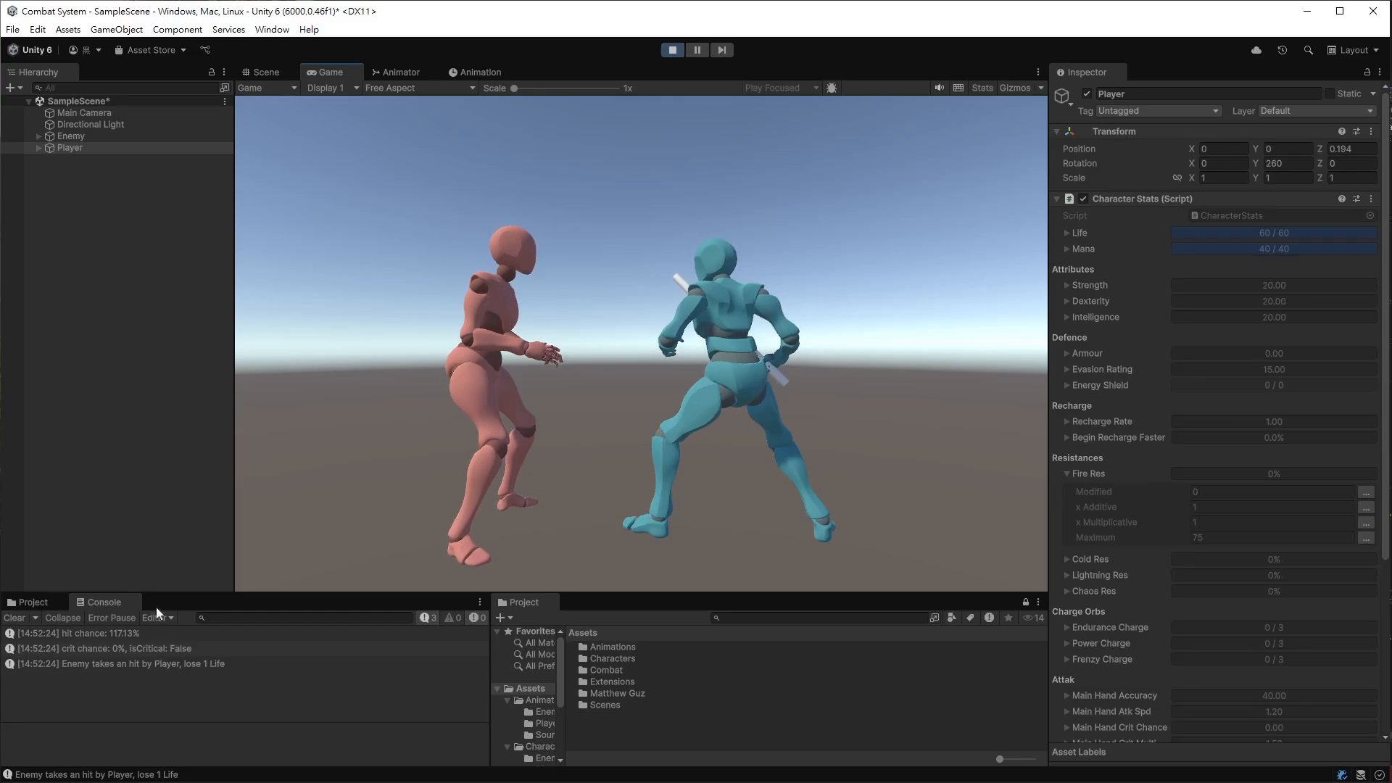
# - Add a modifier with a value of 10000 to the Enemy's Evasion Rating + Value
pyautogui.click(89, 134)
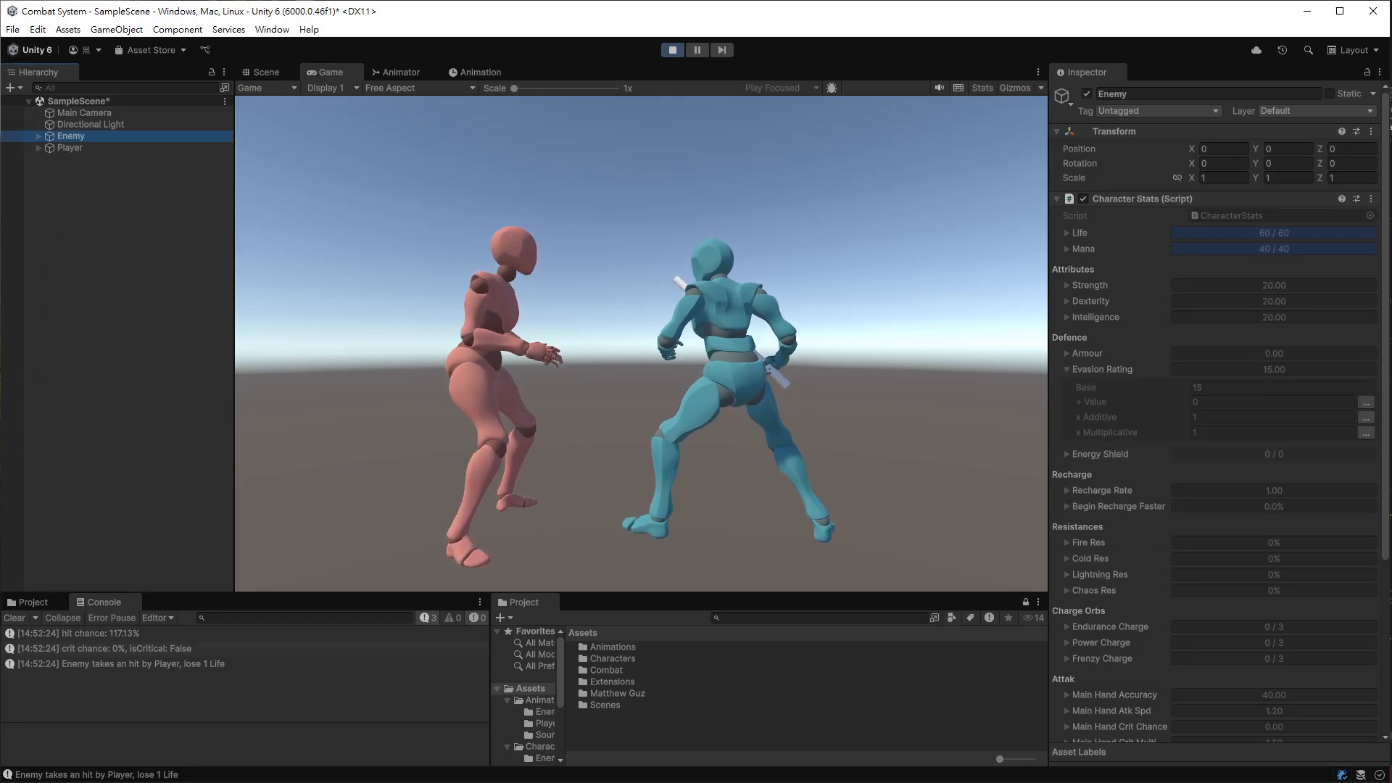
pyautogui.click(1366, 402)
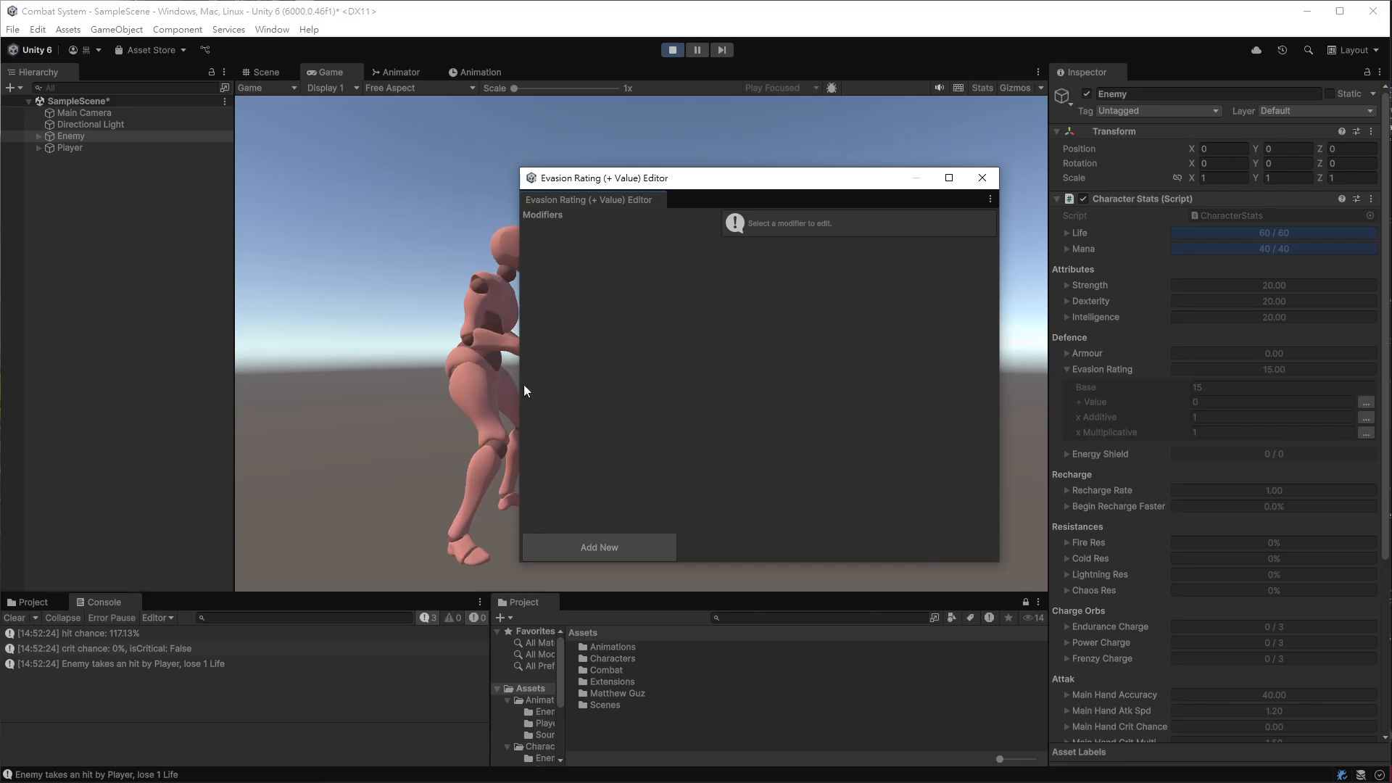
pyautogui.click(584, 548)
pyautogui.click(834, 266)
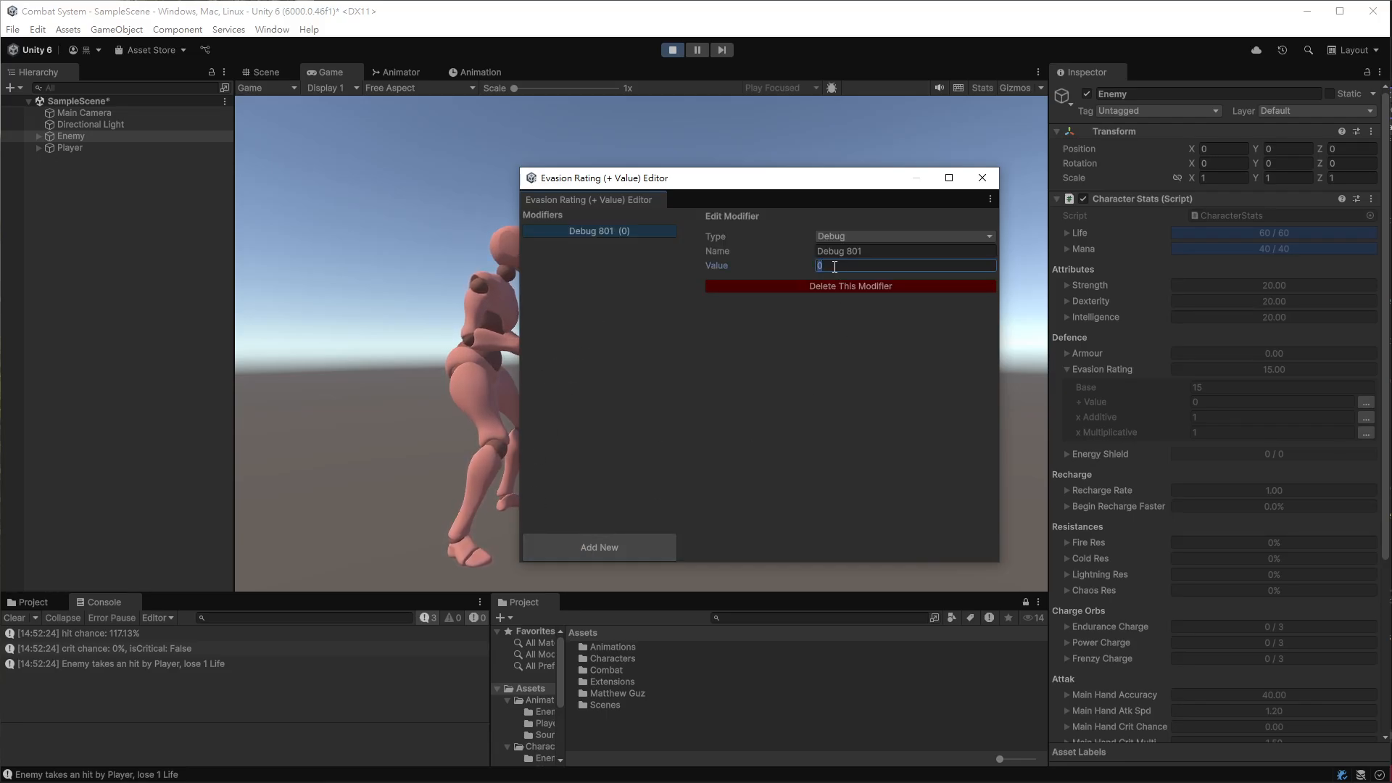
pyautogui.write('1000')
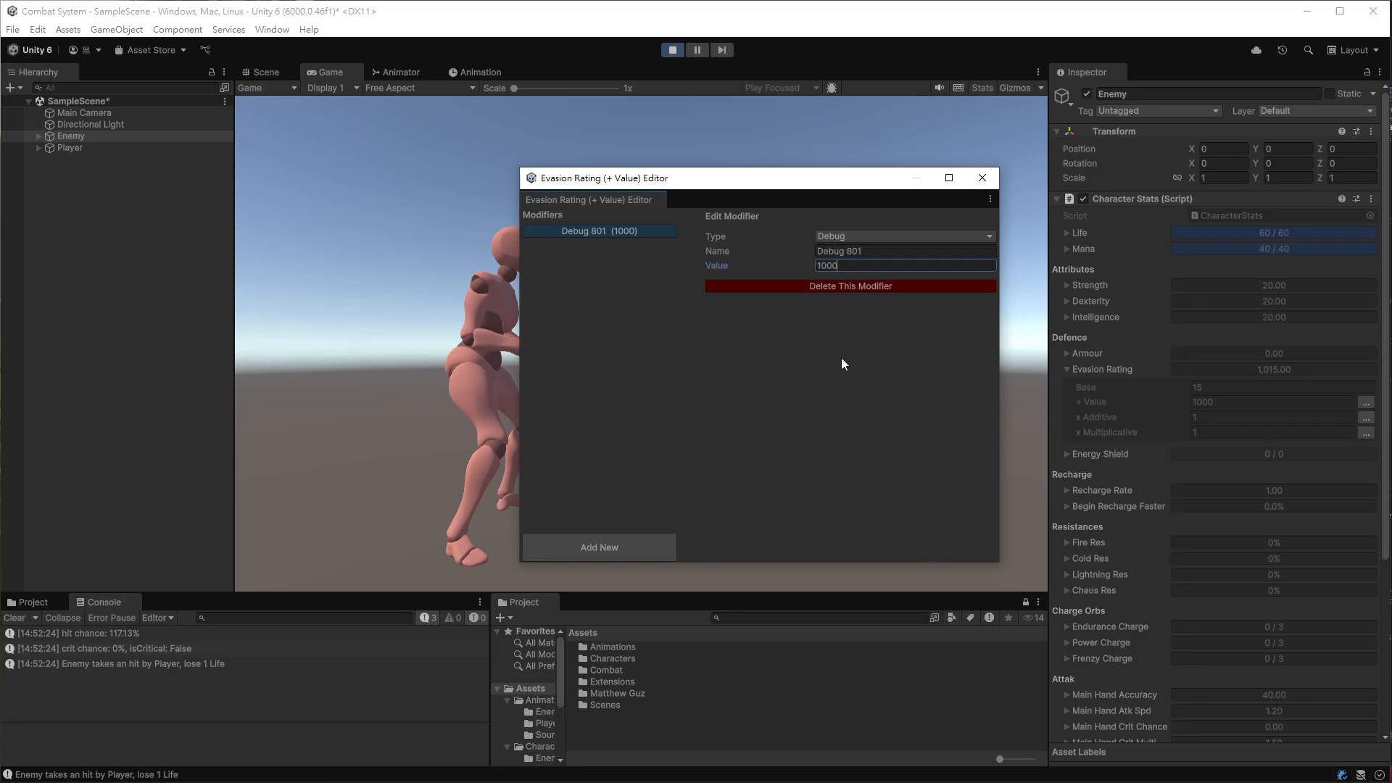
pyautogui.write('0')
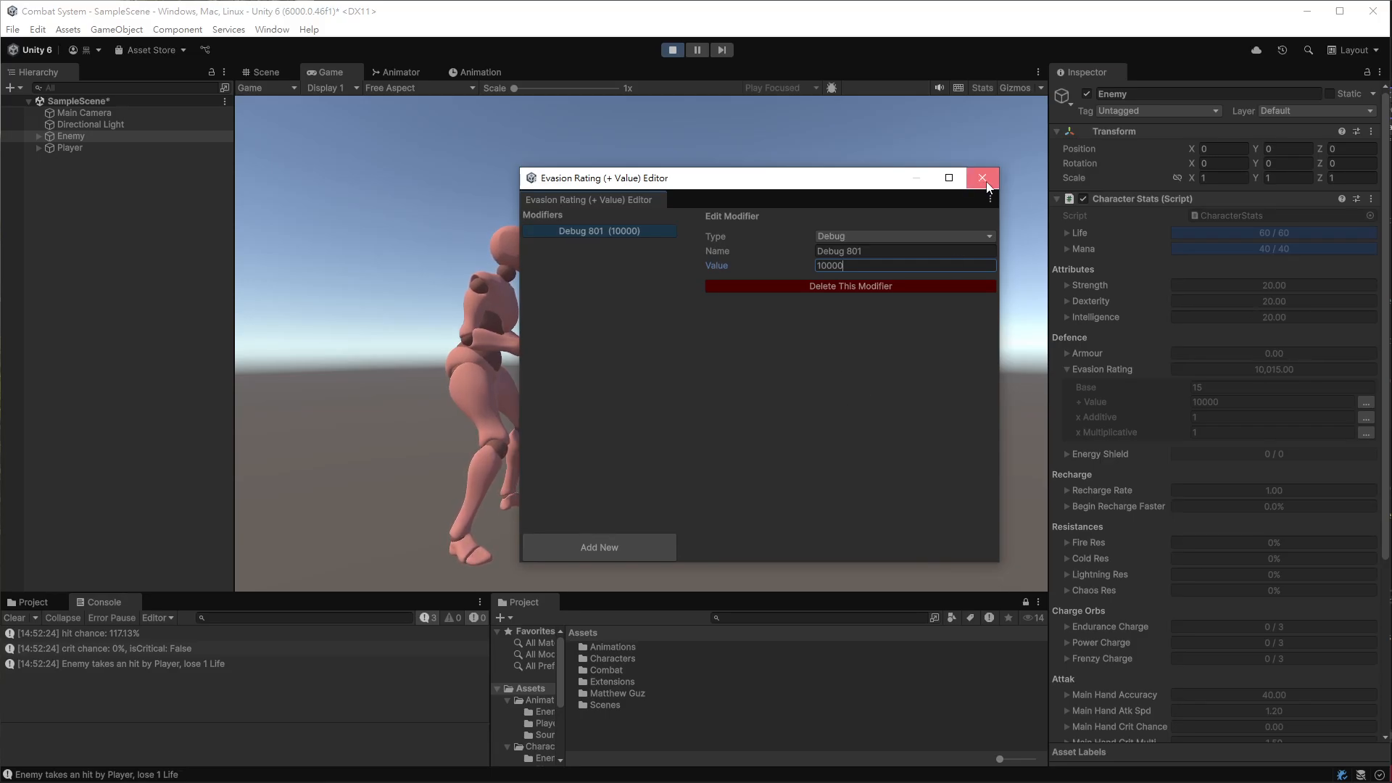
pyautogui.click(982, 178)
# - Make the player attack the enemy twice more in the running game to test the raised evasion
pyautogui.click(912, 267)
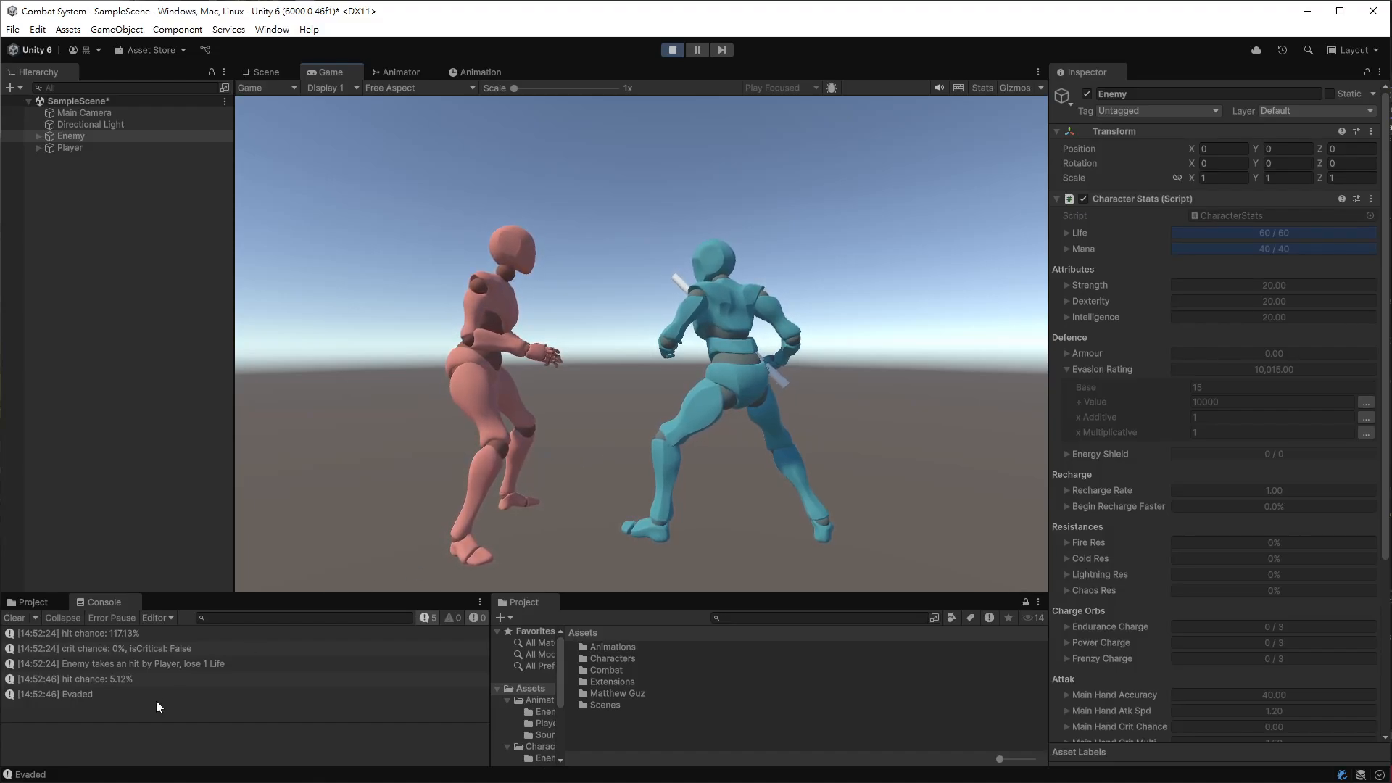
pyautogui.click(760, 445)
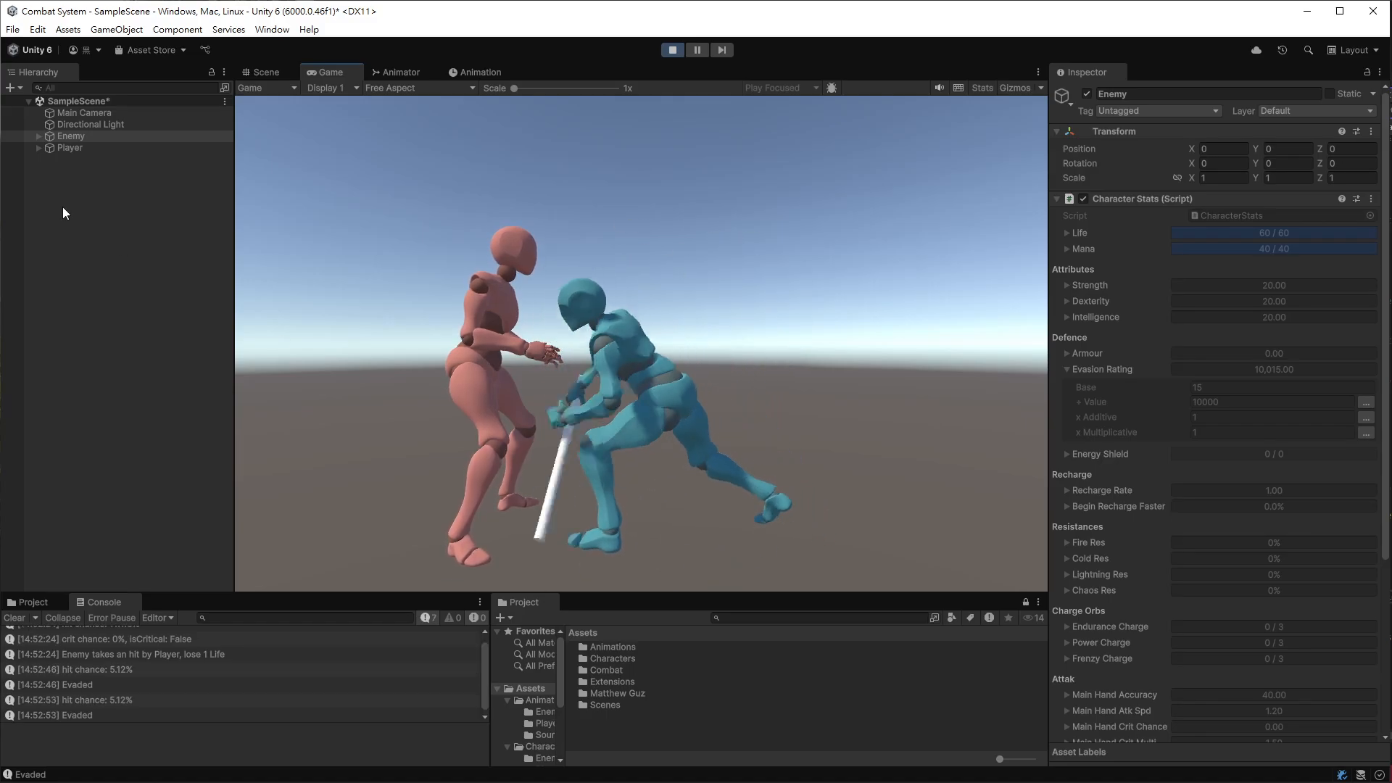
# - Examine the Player's Character Stats, expanding the Life details and checking how Intelligence is broken down
pyautogui.click(72, 148)
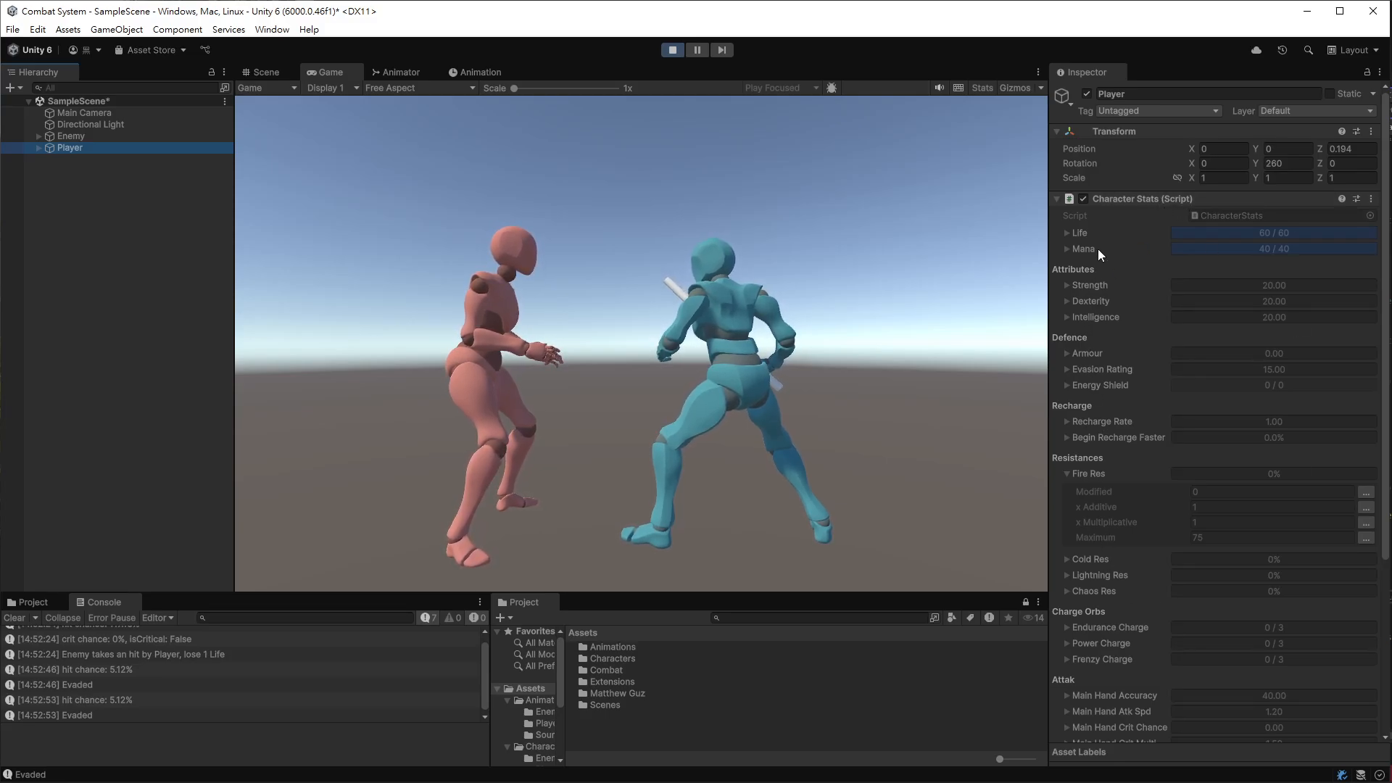
pyautogui.scroll(-1, 1098, 249)
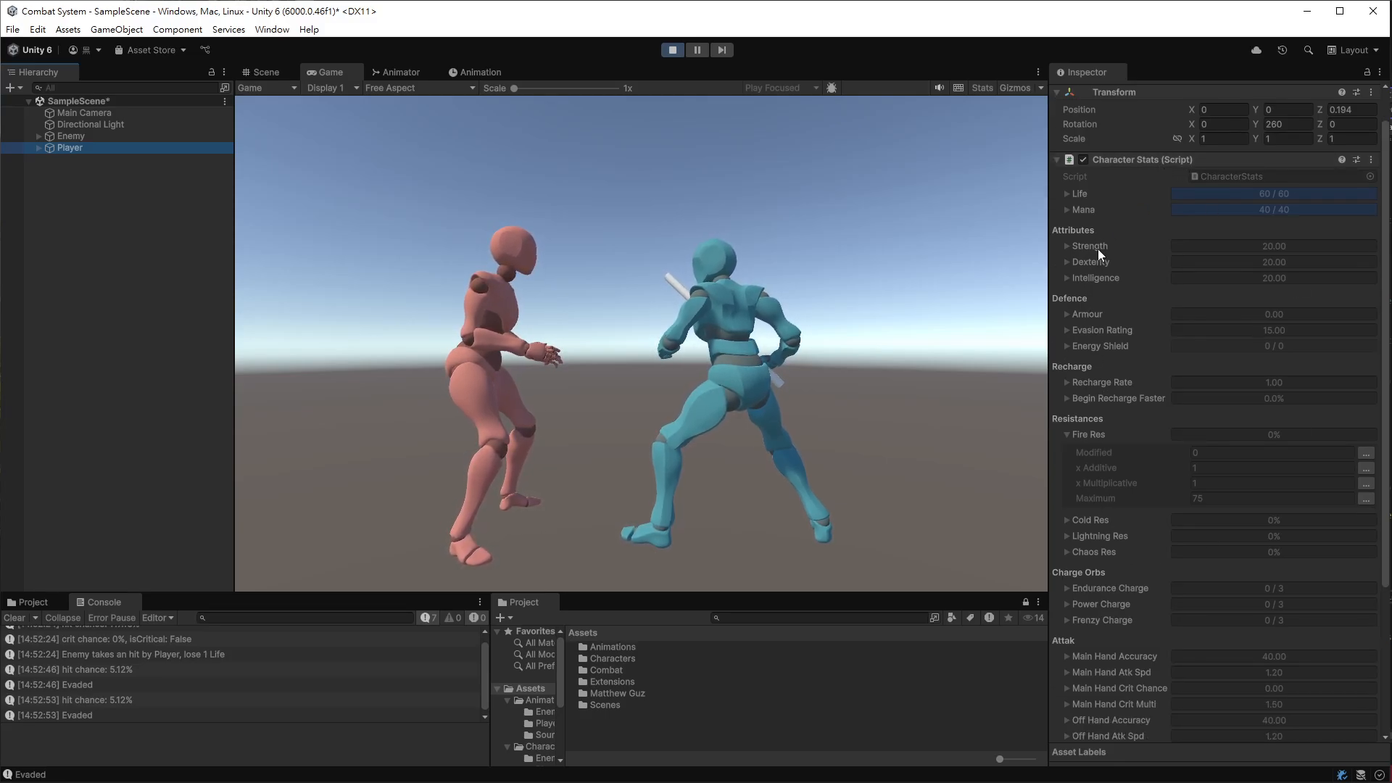
pyautogui.click(1086, 196)
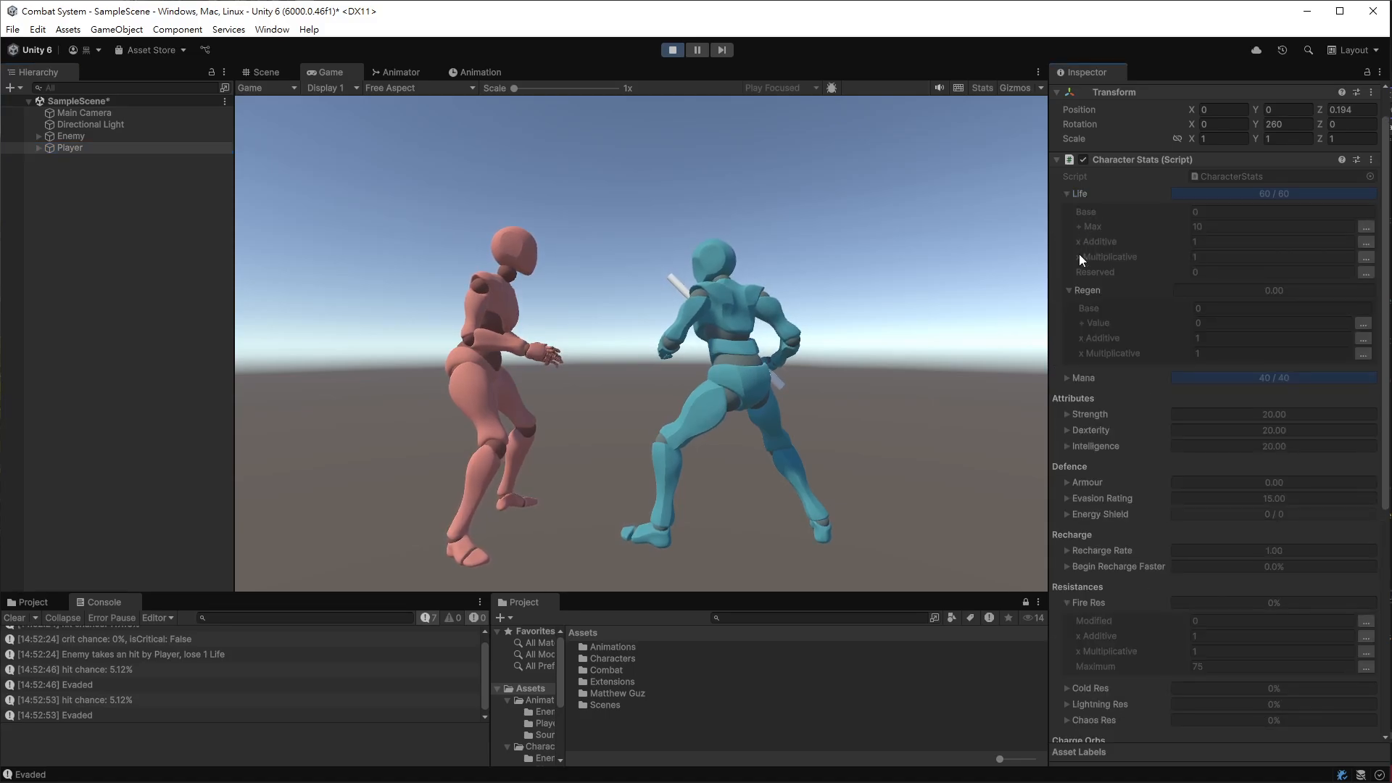
pyautogui.click(1094, 447)
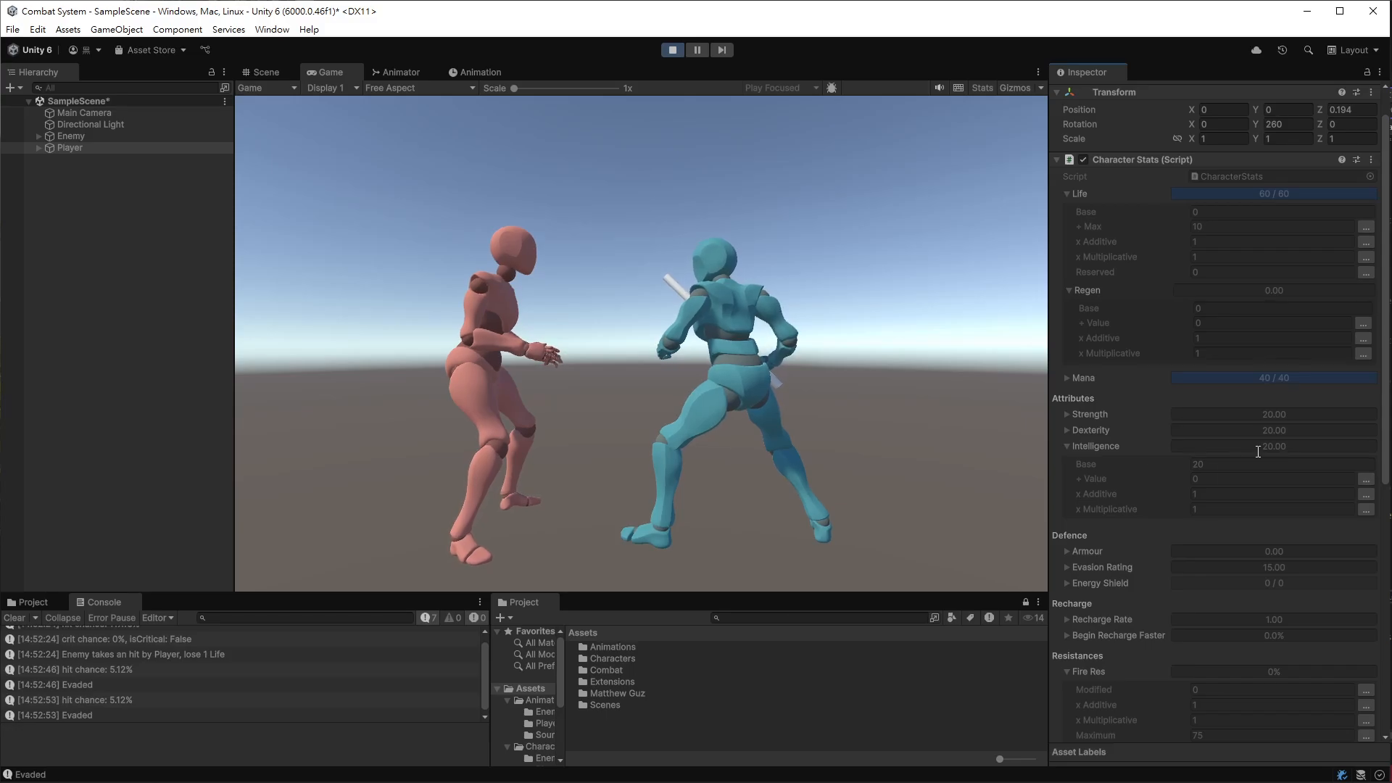
pyautogui.click(1095, 446)
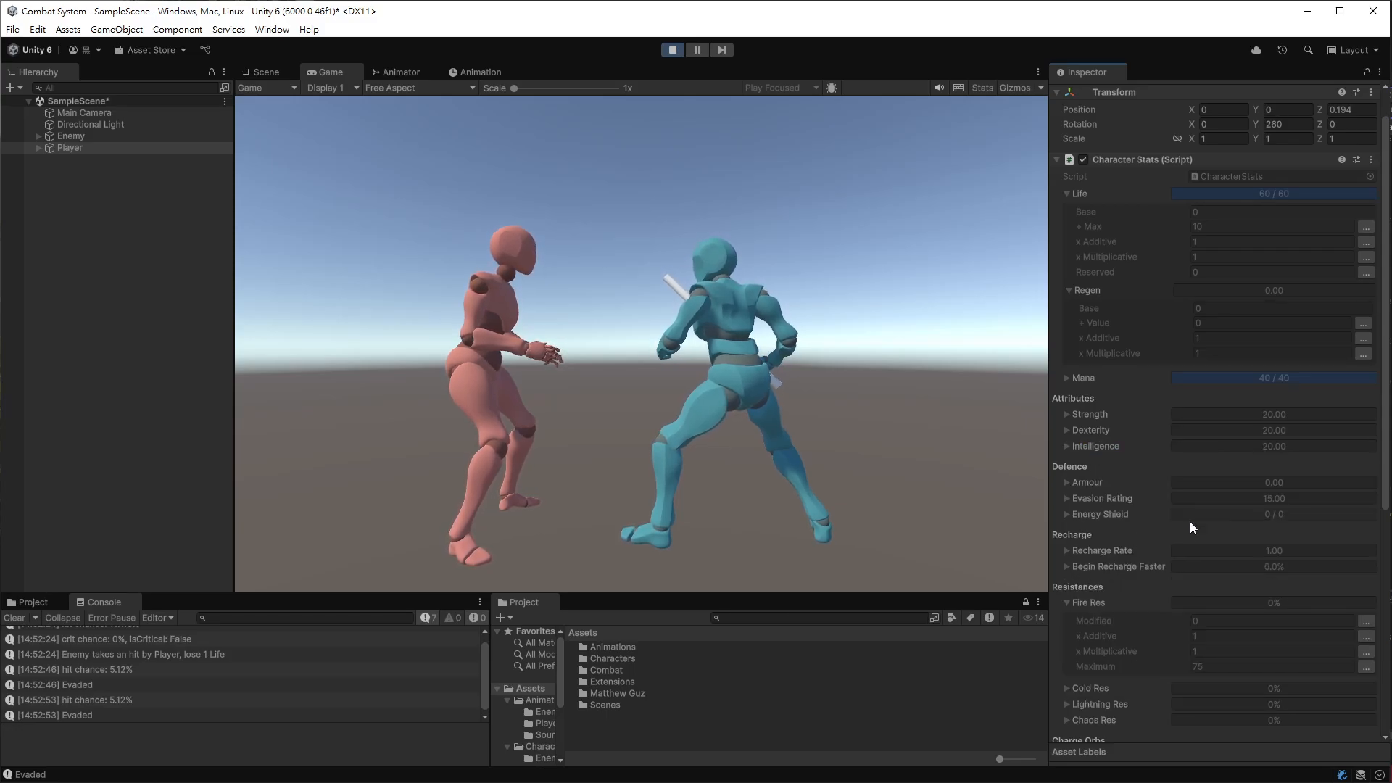
# - Add a modifier with a value of 100000 to the Player's Armour + Value
pyautogui.click(1072, 482)
pyautogui.click(1366, 515)
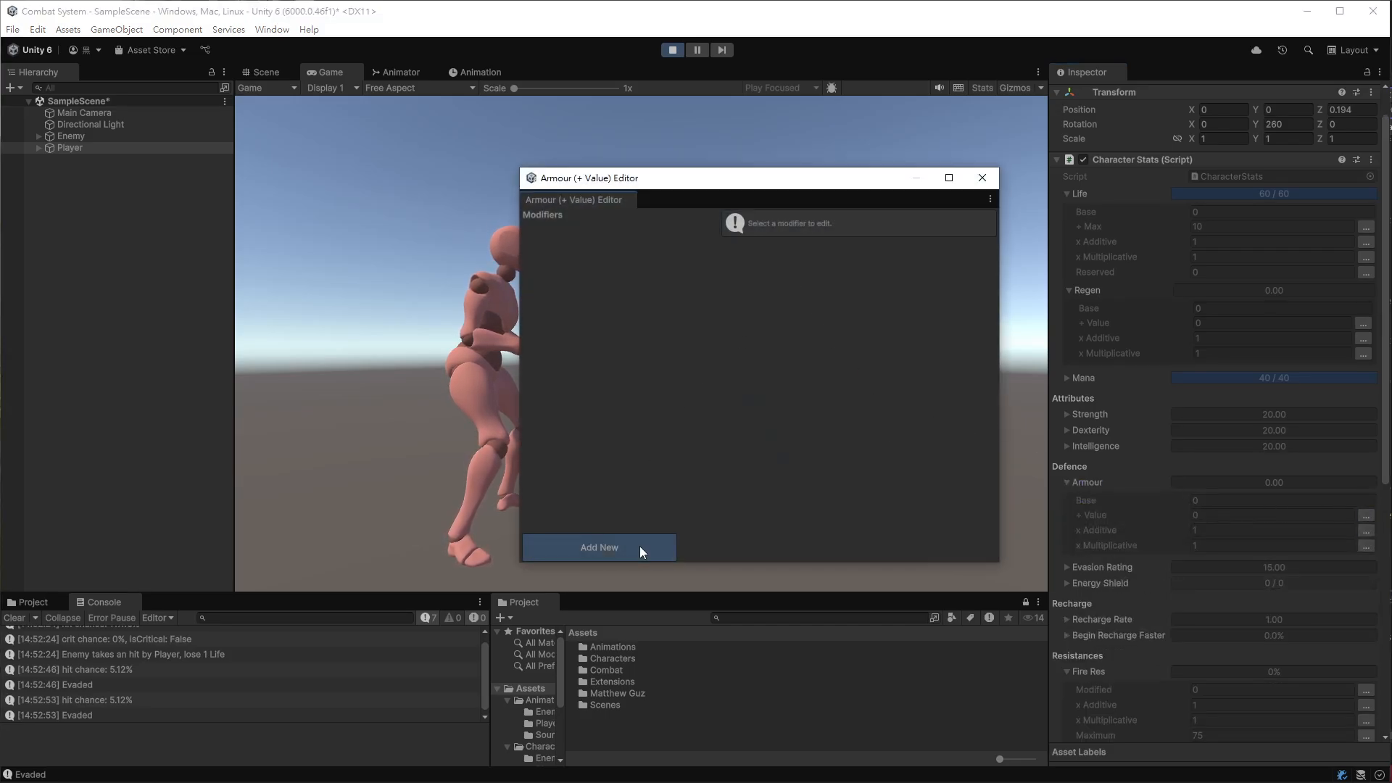
pyautogui.click(640, 546)
pyautogui.click(852, 266)
pyautogui.write('1000')
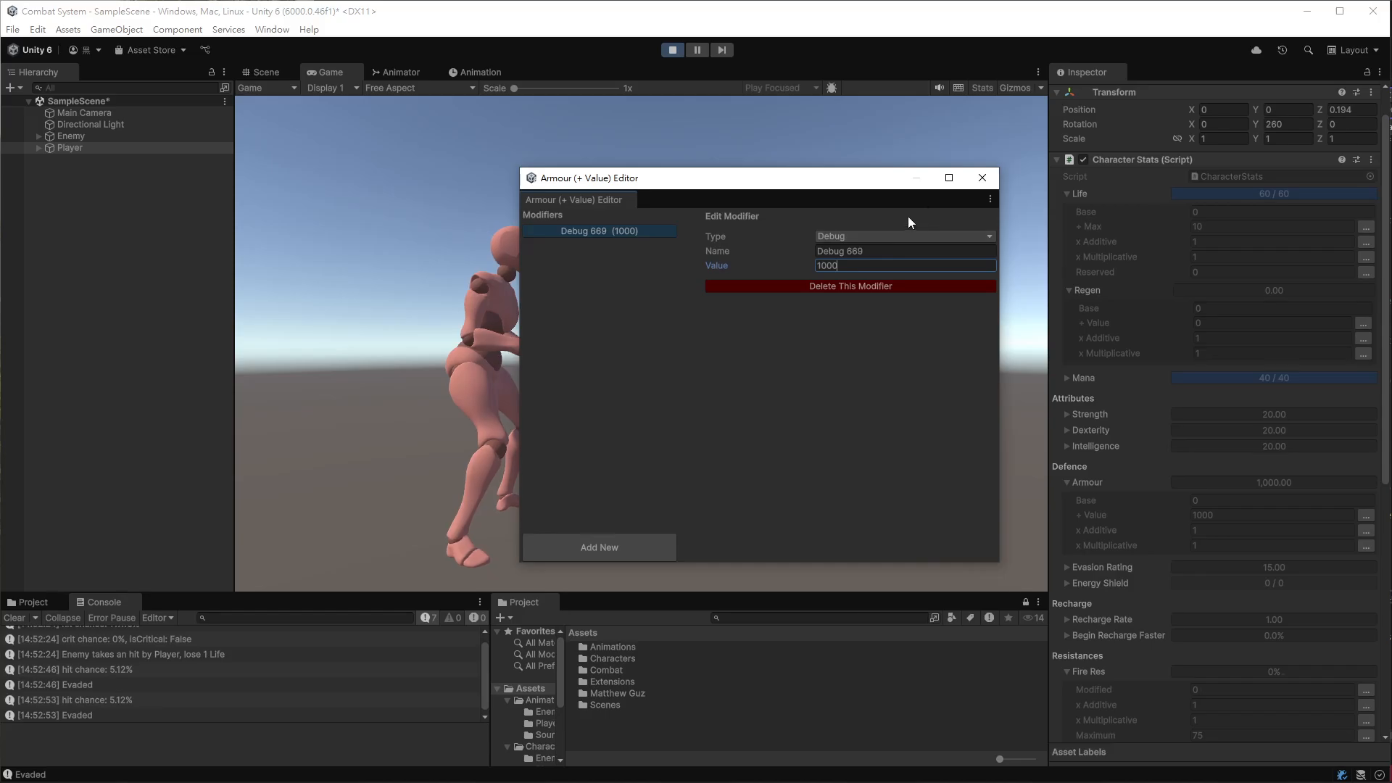
pyautogui.write('00')
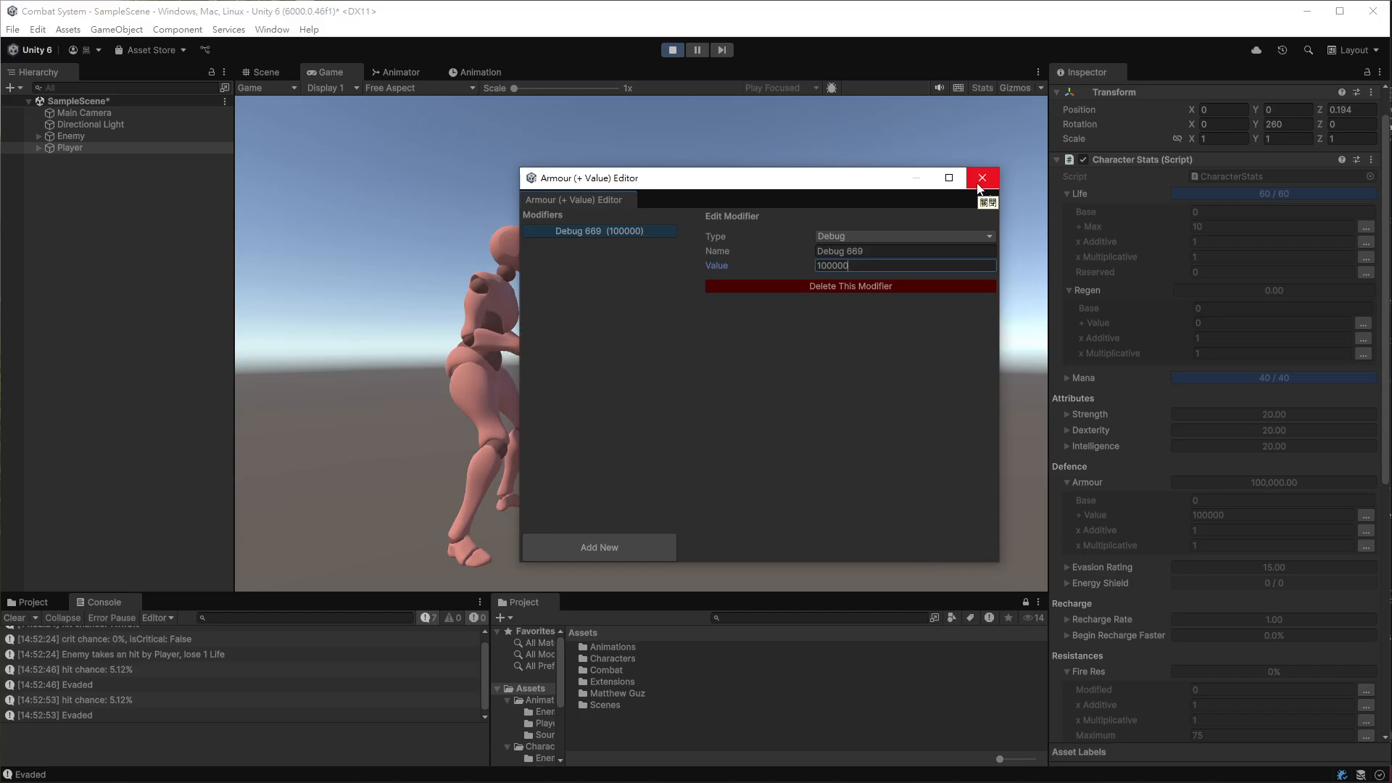
pyautogui.click(981, 178)
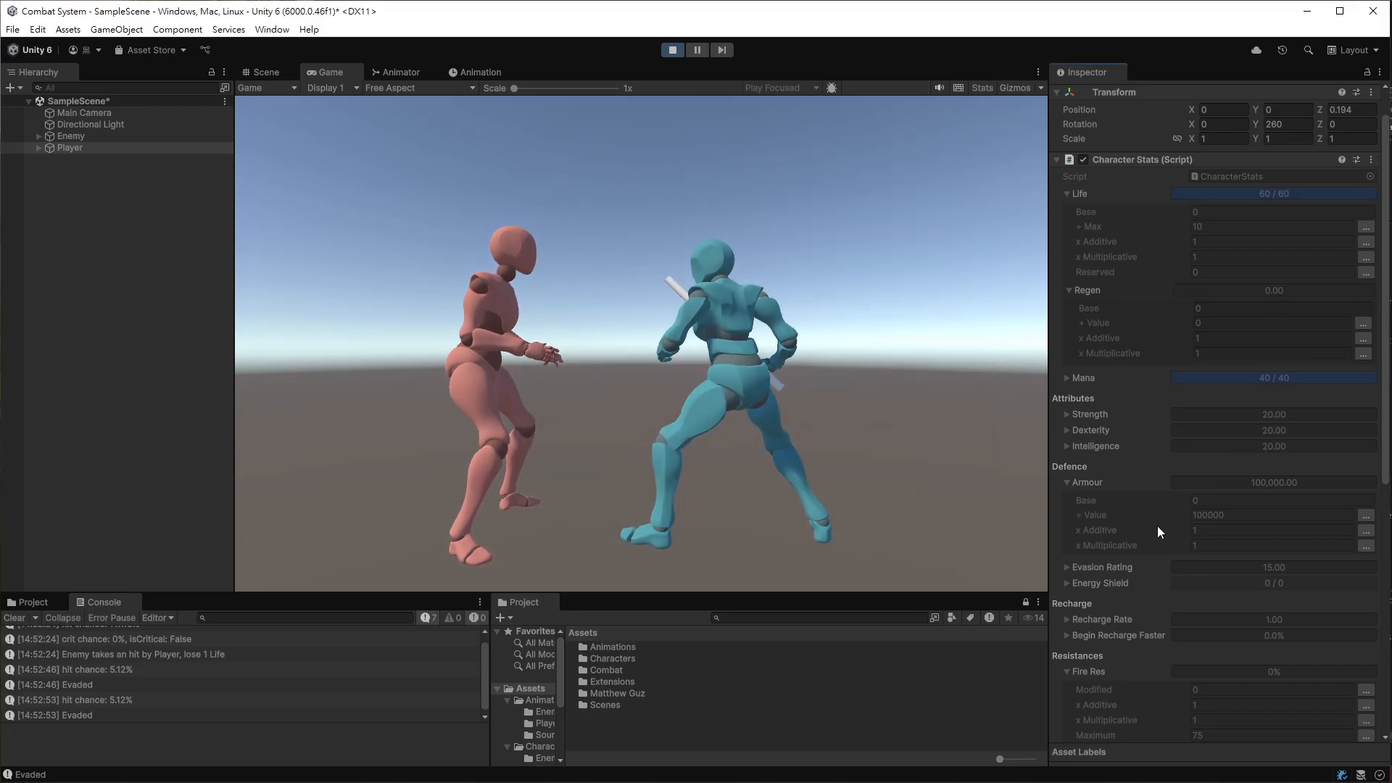
# - Add a modifier with a value of 1000 to the Player's Fire Res Modified value, and collapse the Fire Res and Armour details
pyautogui.scroll(-3, 1158, 525)
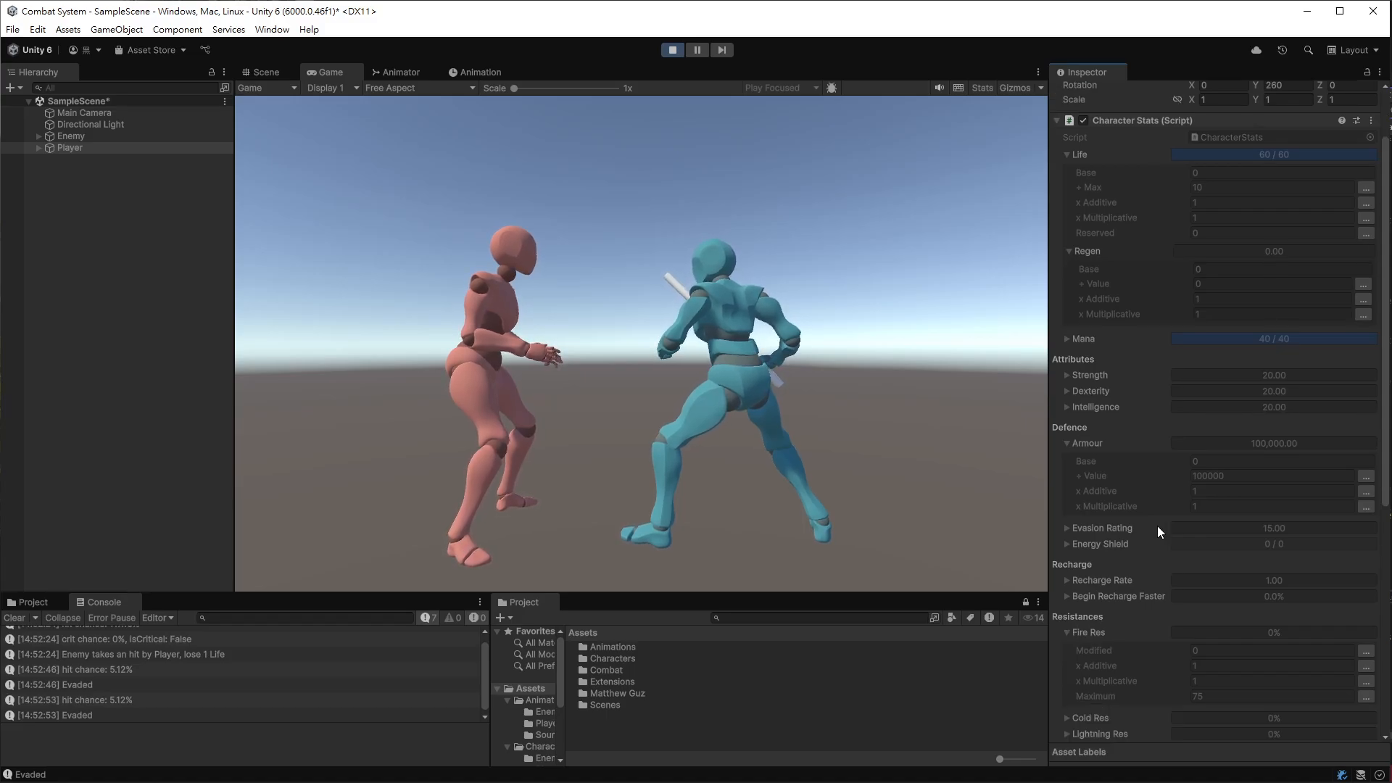
pyautogui.click(1367, 575)
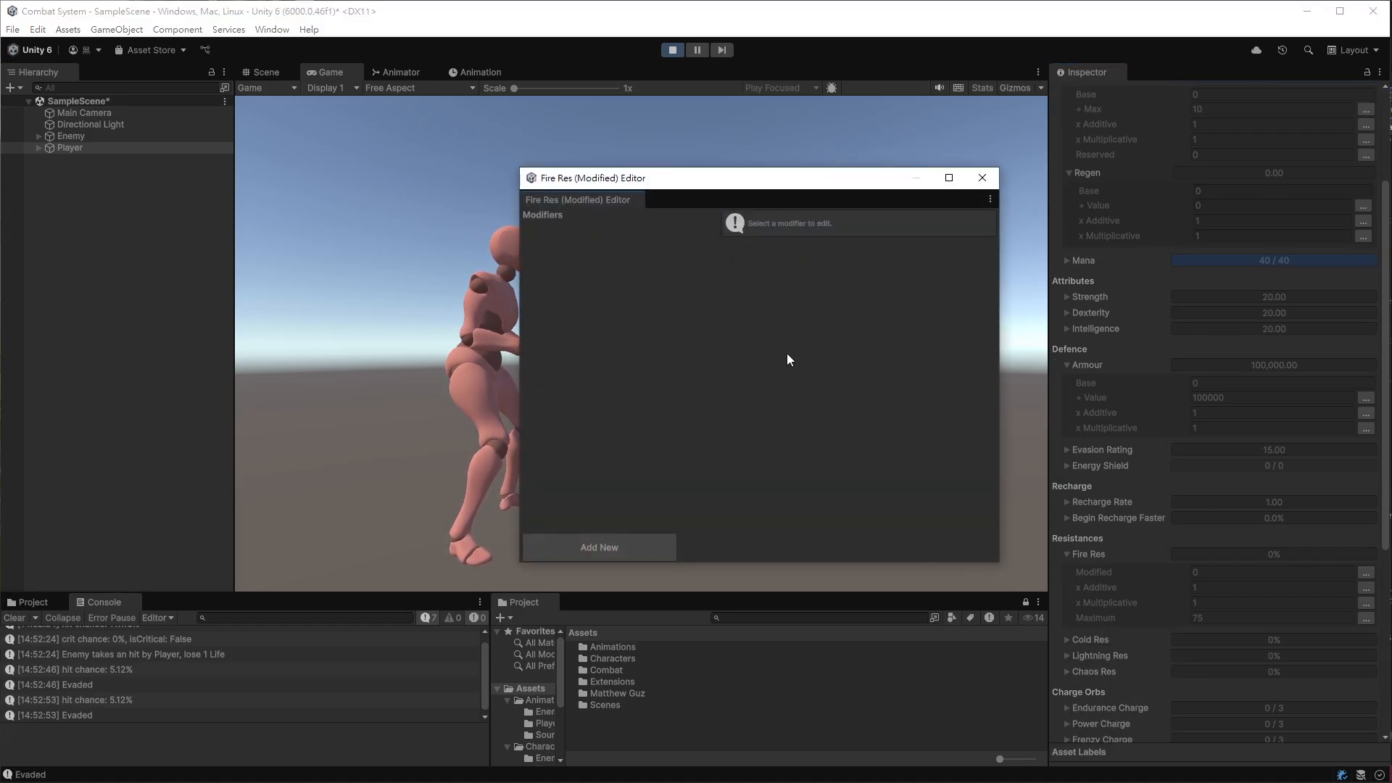
pyautogui.click(599, 546)
pyautogui.click(889, 267)
pyautogui.write('1000')
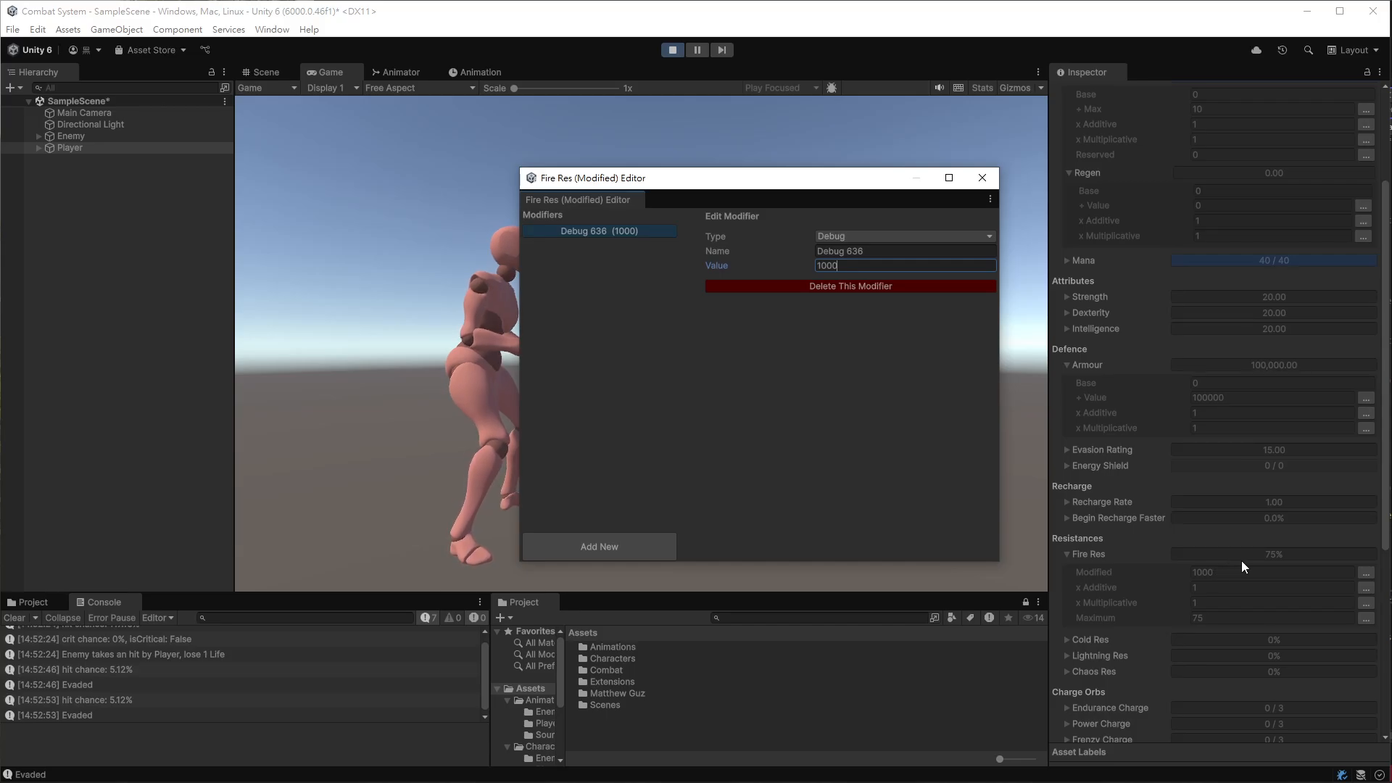
pyautogui.click(981, 178)
pyautogui.click(1090, 552)
pyautogui.click(1102, 365)
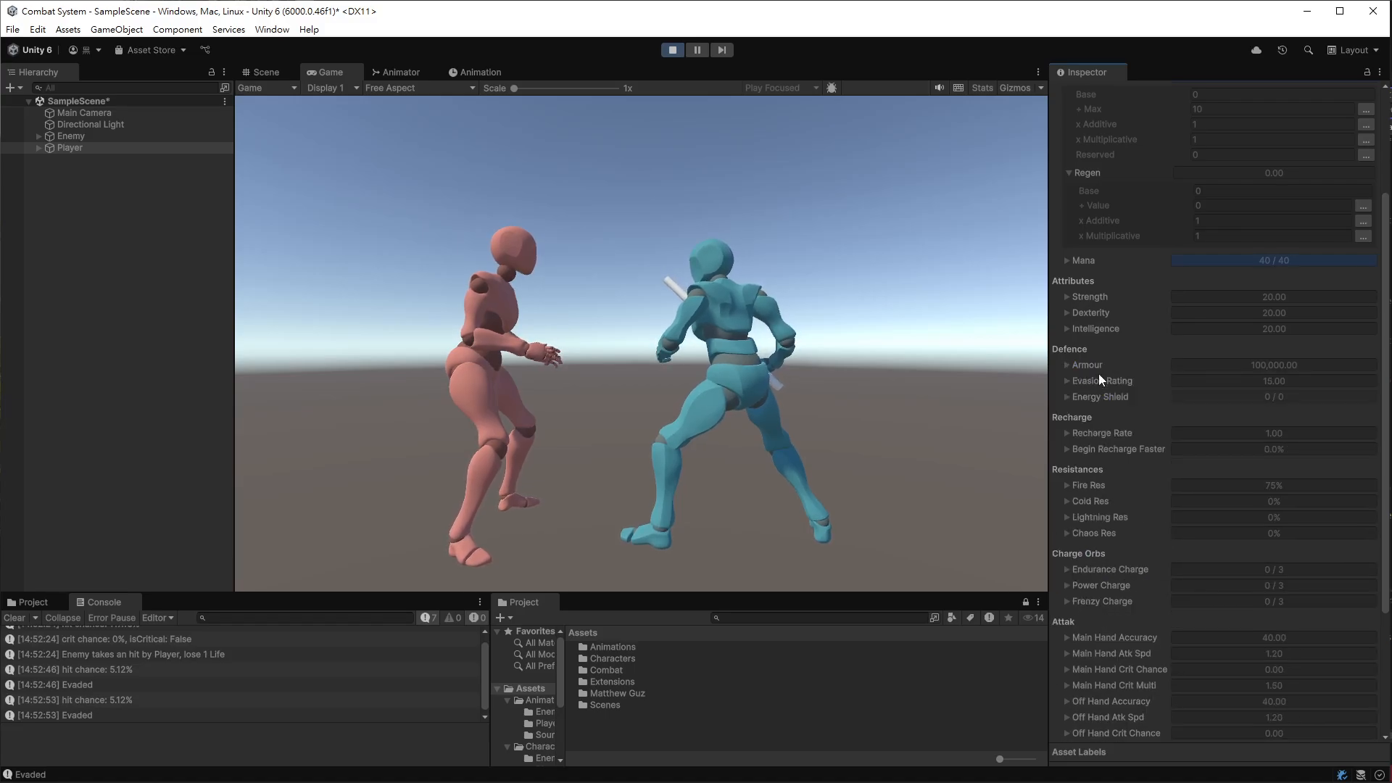
# - Expand the Player's Strength details and examine the "Default: 1 Life per 2 Strength" modifier of Life + Max
pyautogui.scroll(2, 1091, 467)
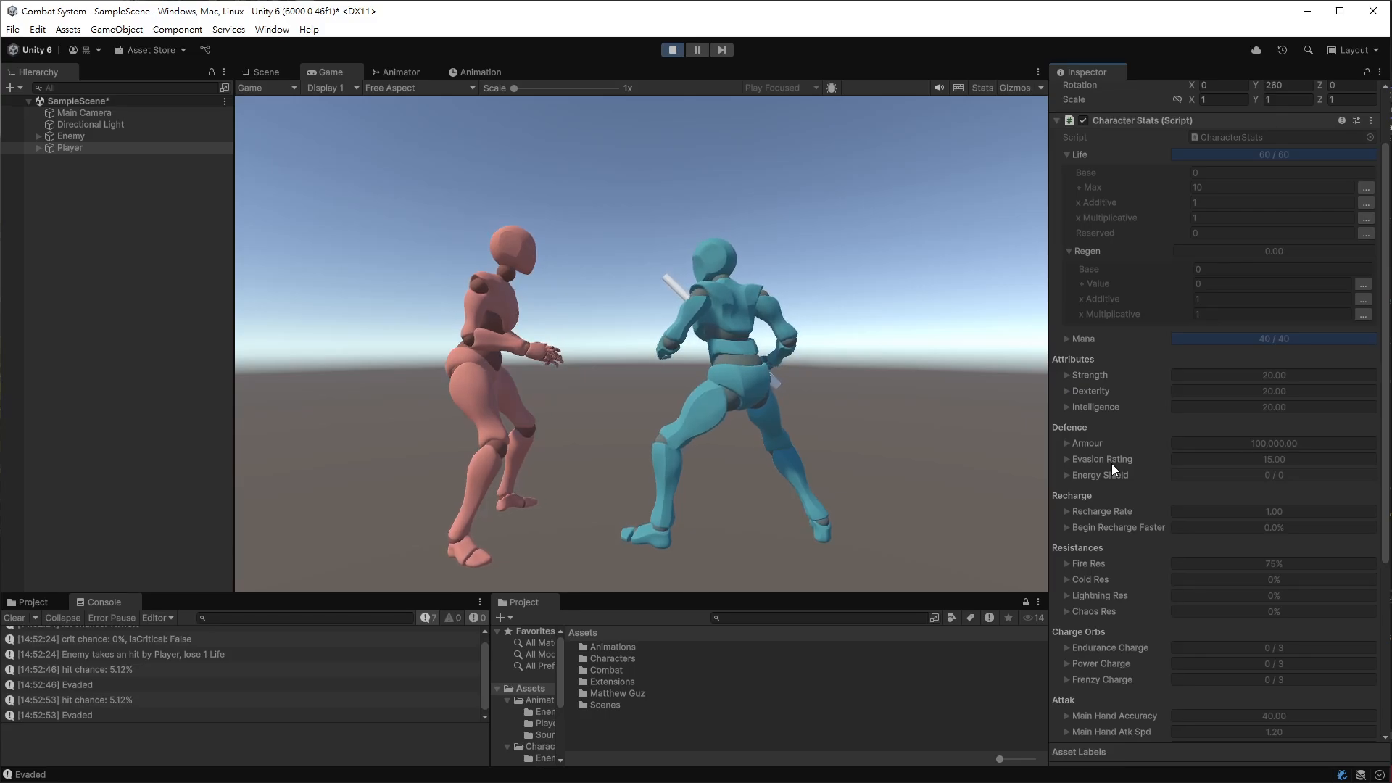
pyautogui.scroll(3, 1112, 463)
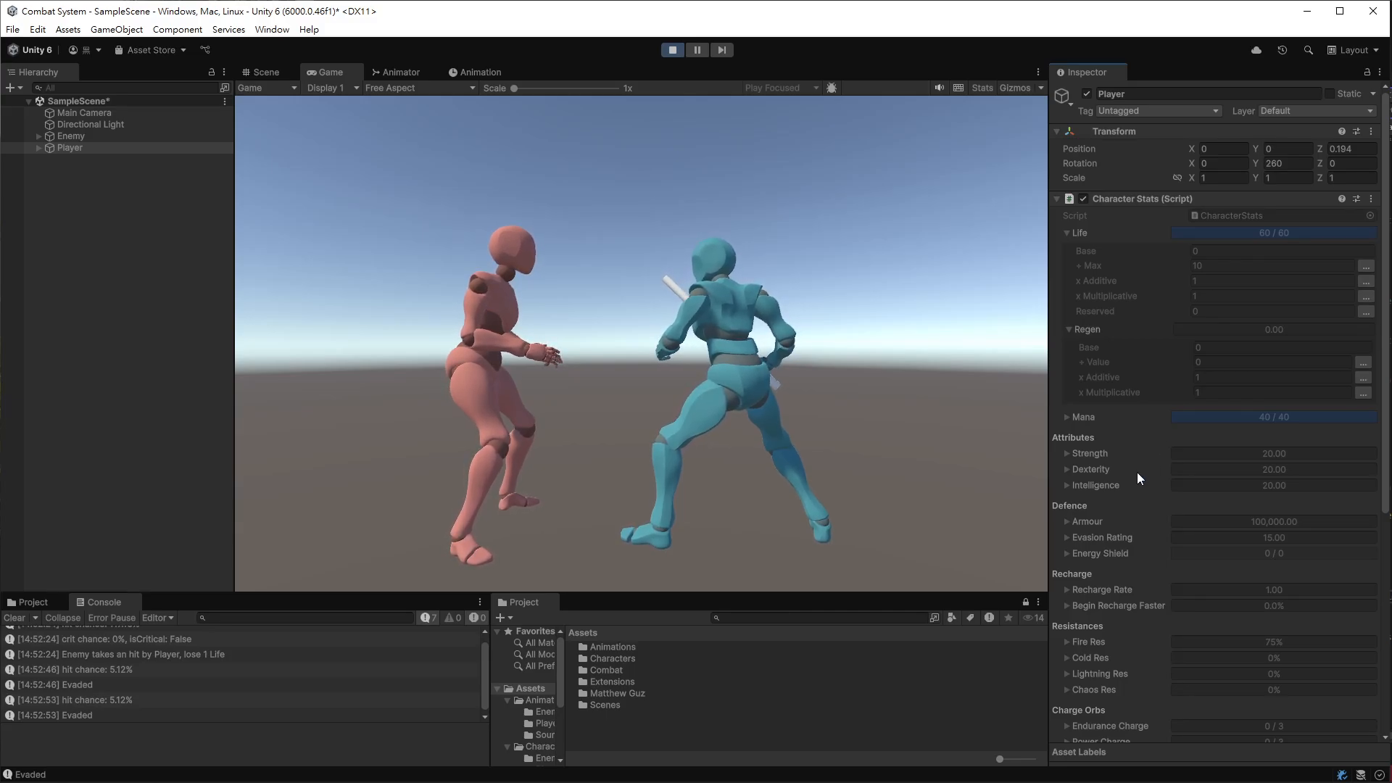
pyautogui.click(1067, 454)
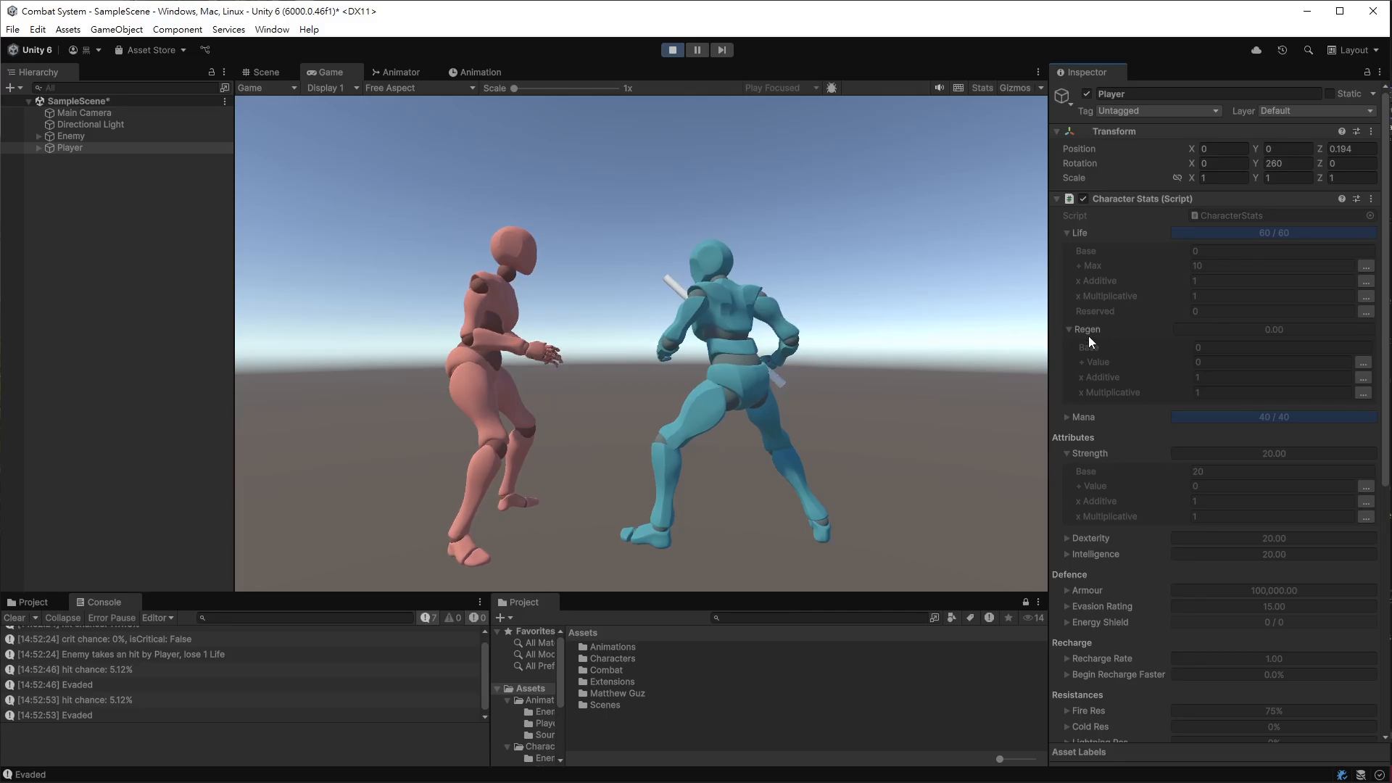
pyautogui.click(1366, 266)
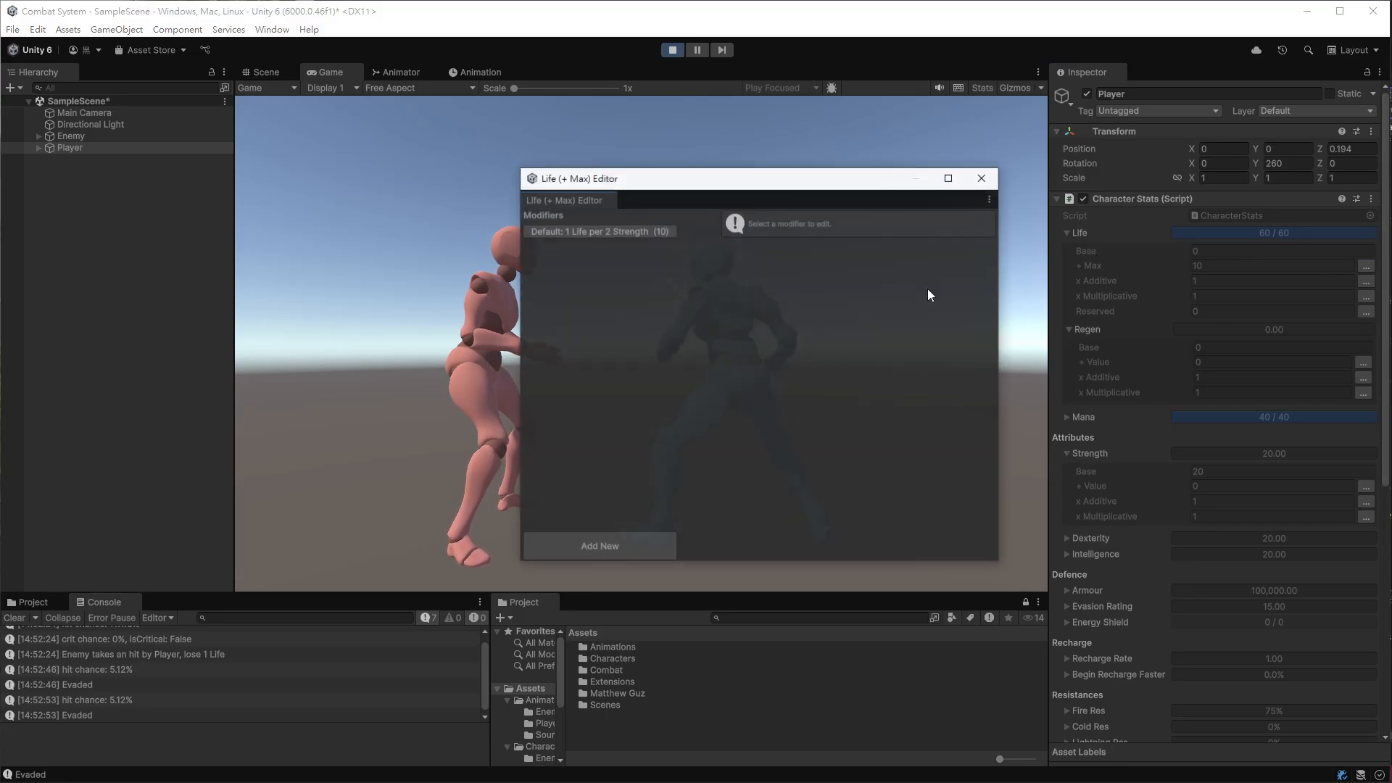
pyautogui.click(633, 231)
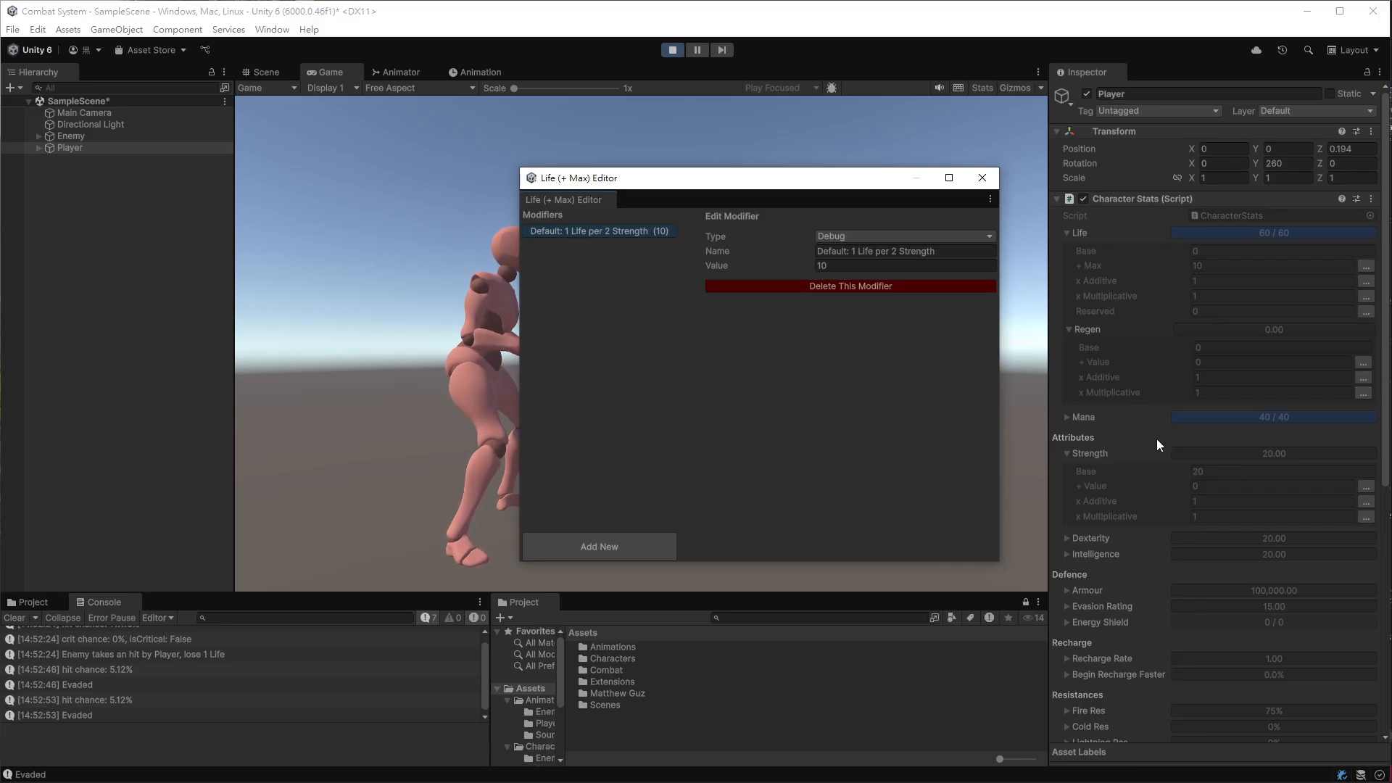
pyautogui.click(982, 177)
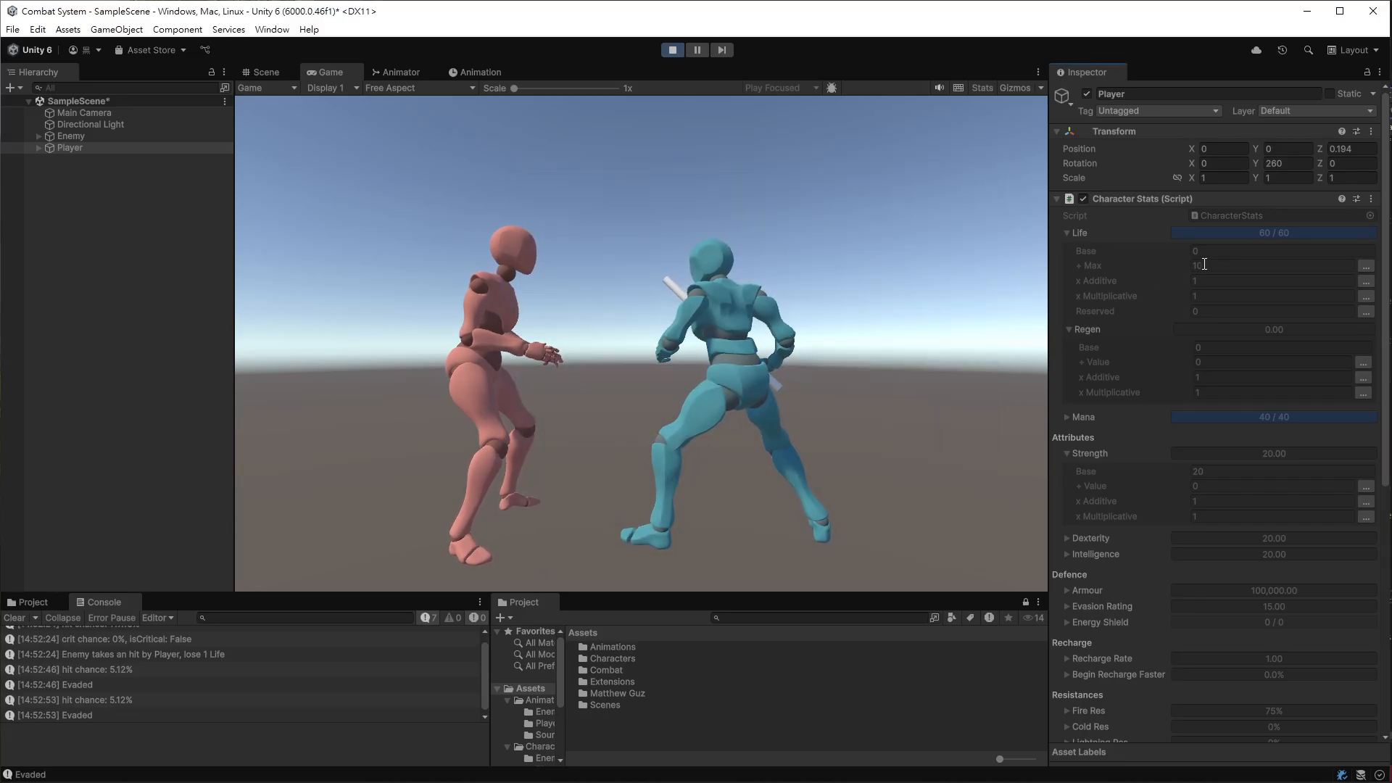
# - Add a modifier with a value of 10000 to the Player's Strength + Value
pyautogui.click(1362, 486)
pyautogui.click(599, 545)
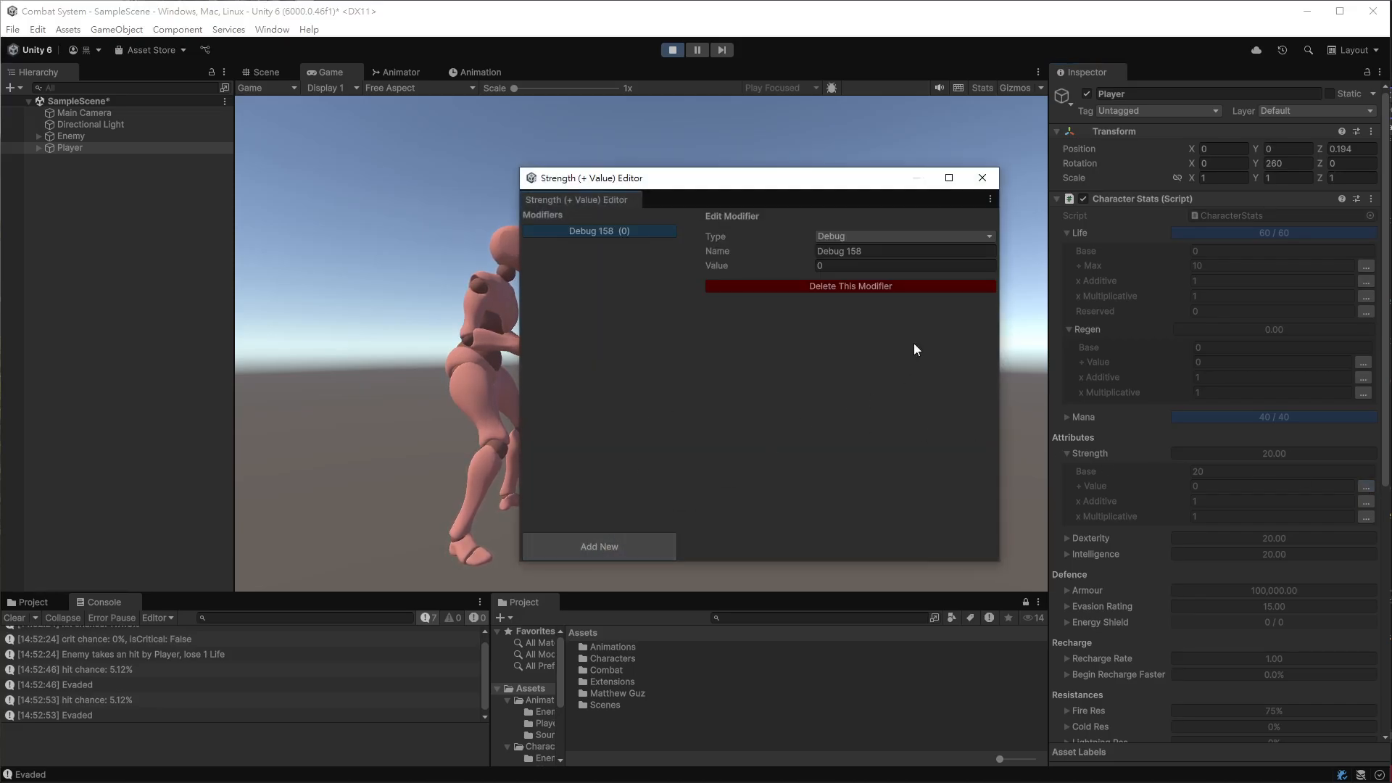
pyautogui.click(901, 267)
pyautogui.write('10000')
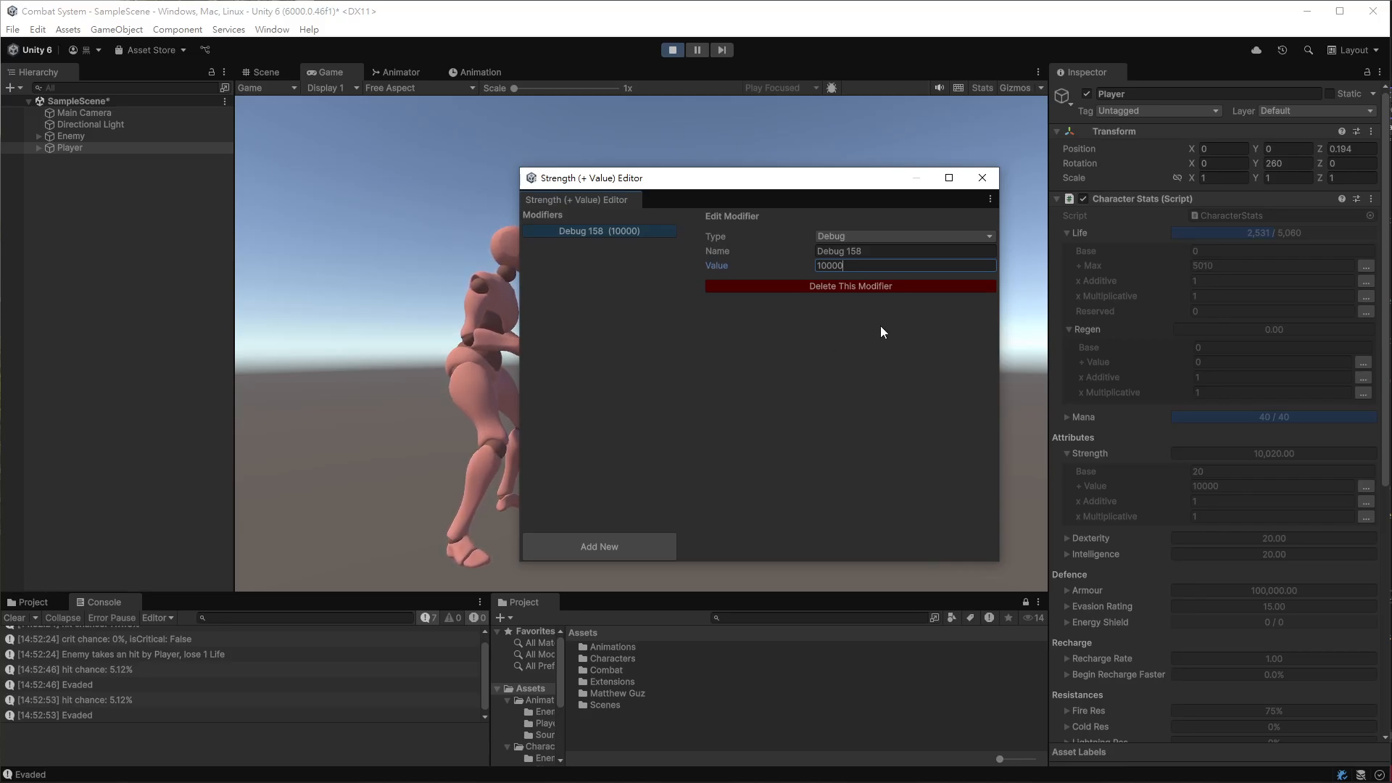
pyautogui.click(983, 177)
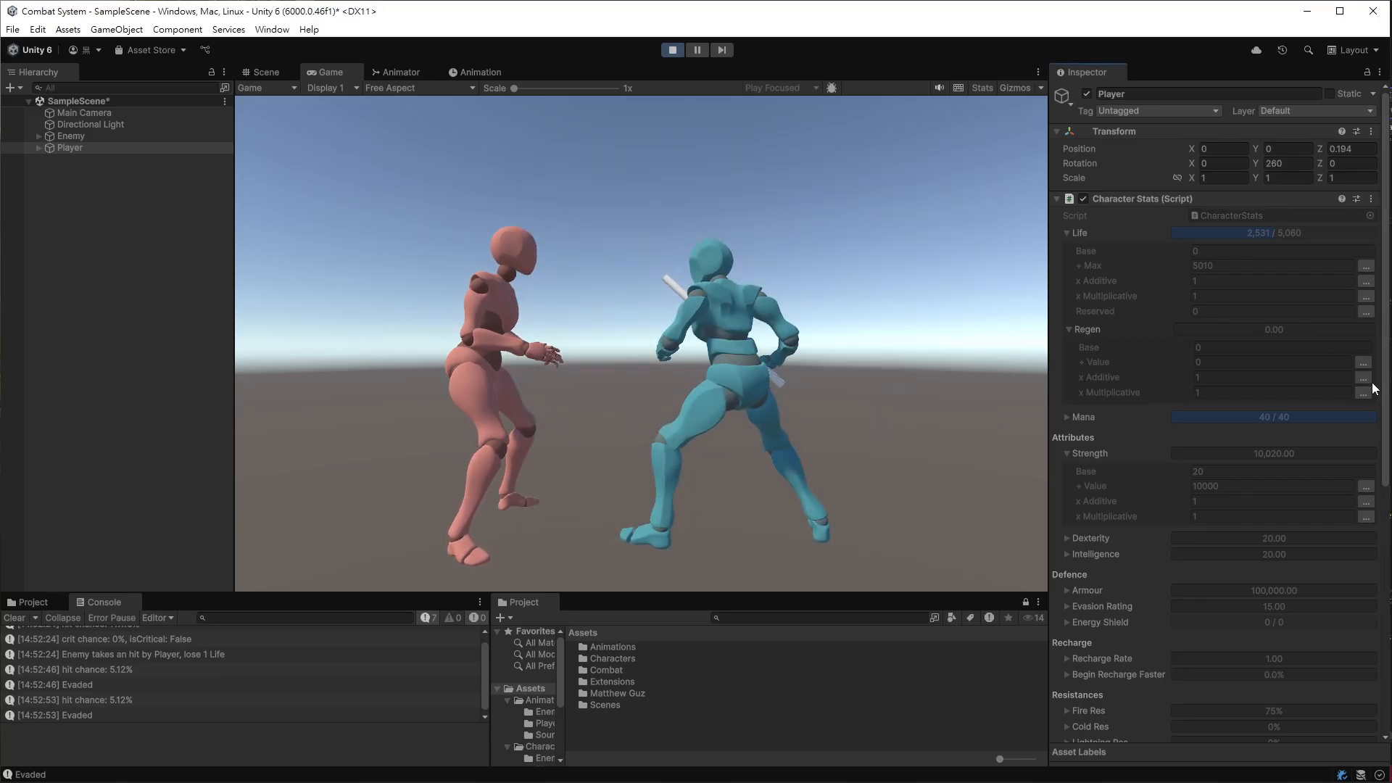
# - Display Life Regen's "Test: Regen 10% at low life" modifier and drain the Player's Life and Mana with a Character Stats component command
pyautogui.click(1364, 363)
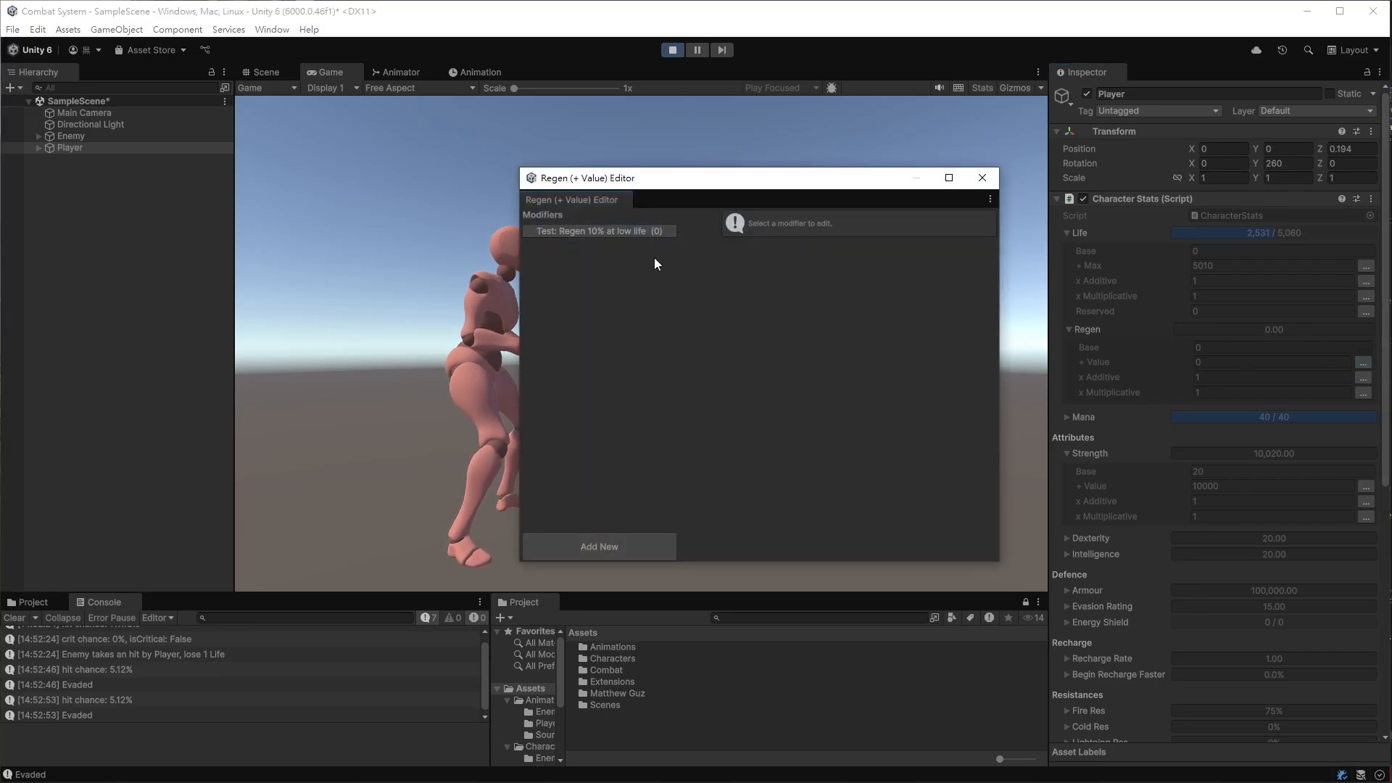
pyautogui.click(656, 232)
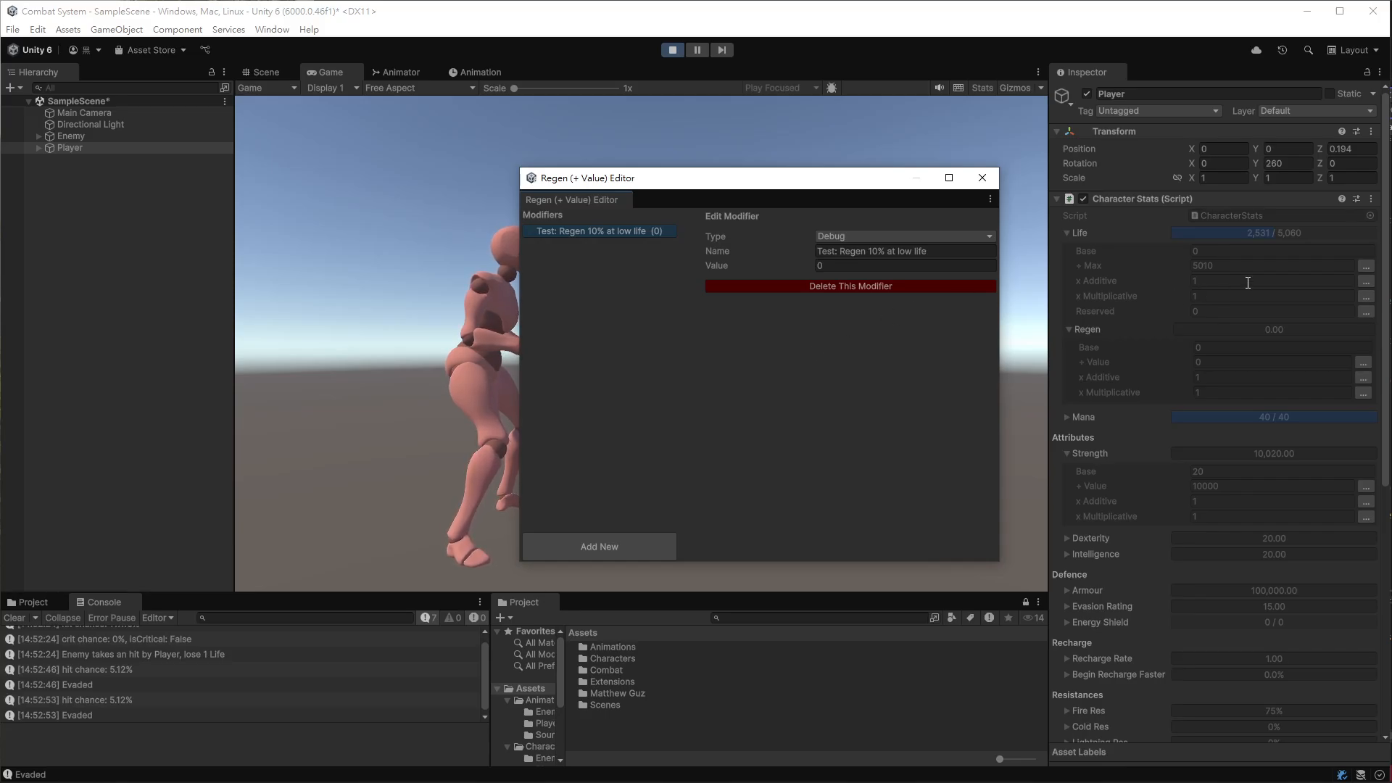
pyautogui.click(1370, 198)
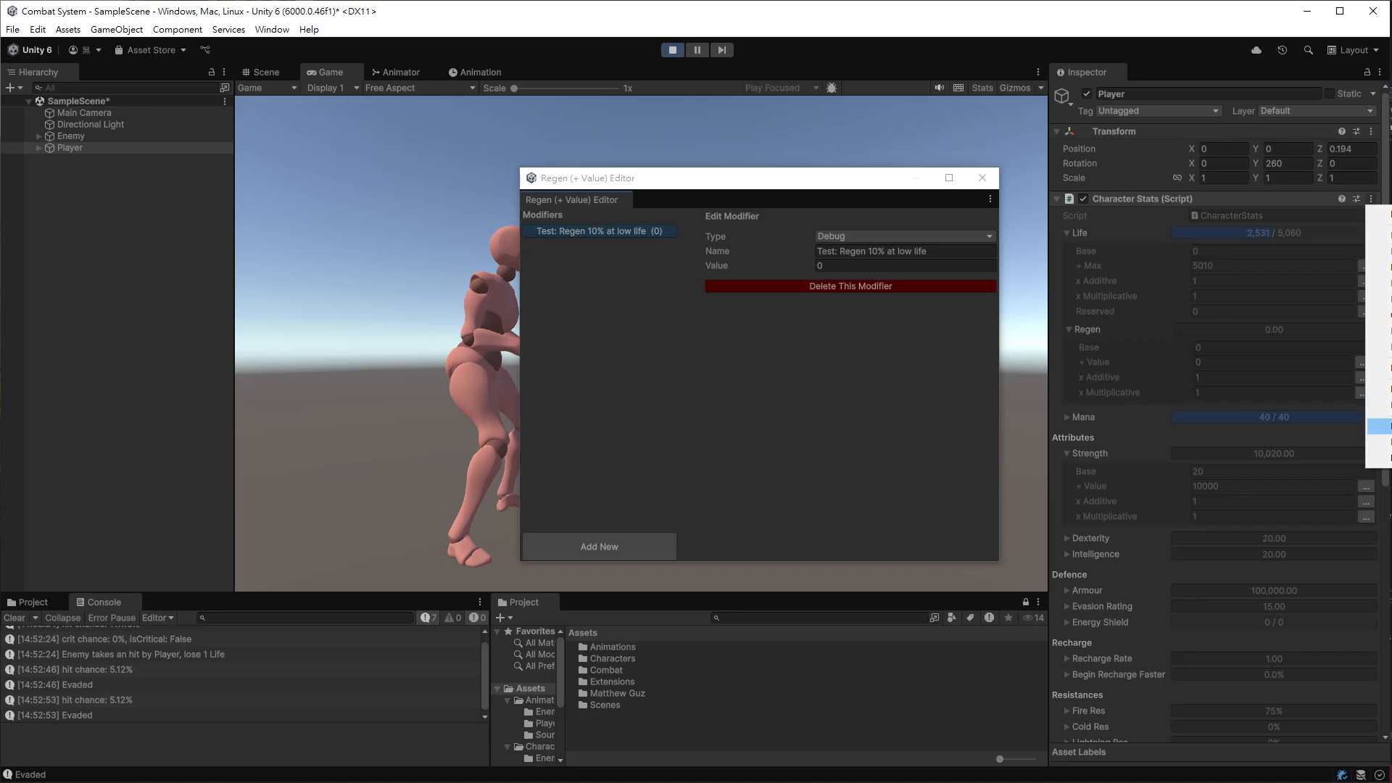
pyautogui.click(1276, 239)
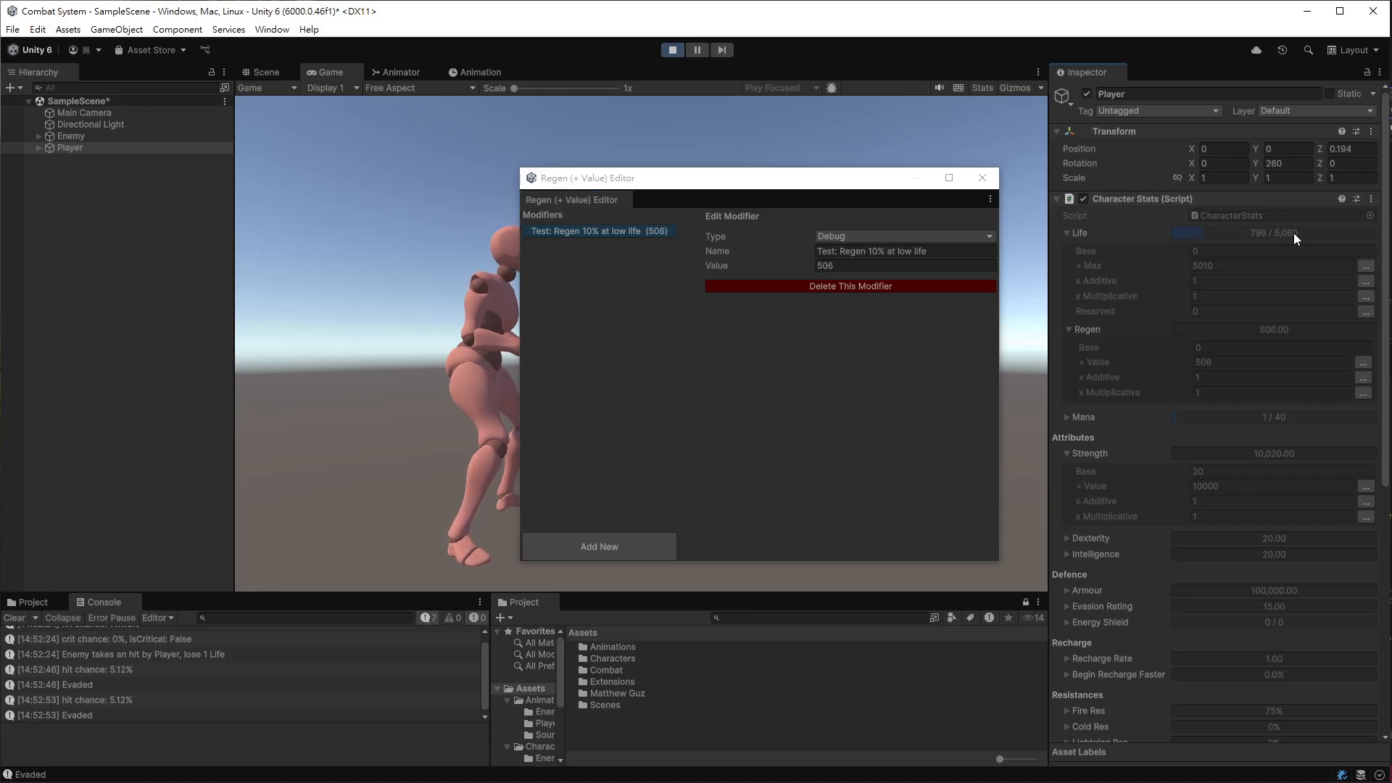